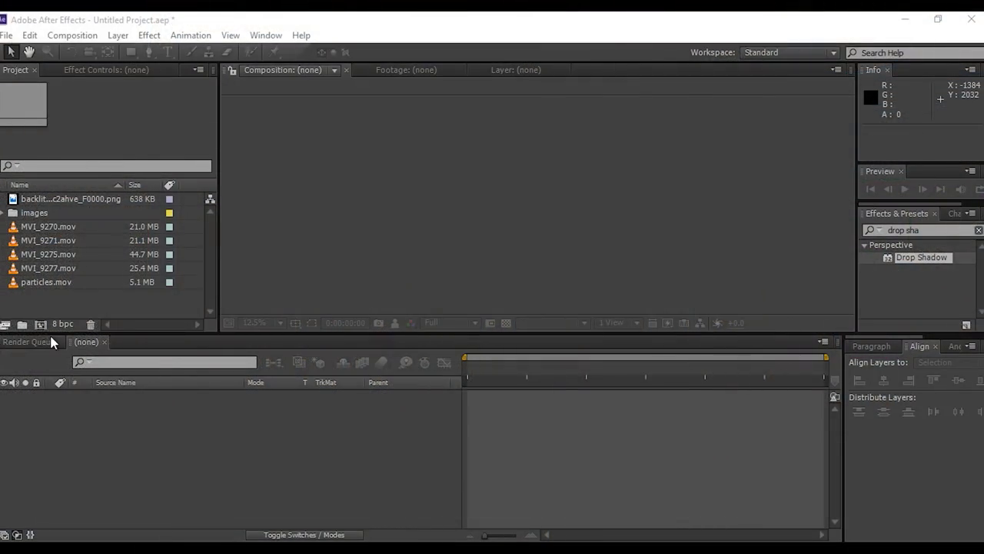
# Create a new composition named maine
pyautogui.click(40, 325)
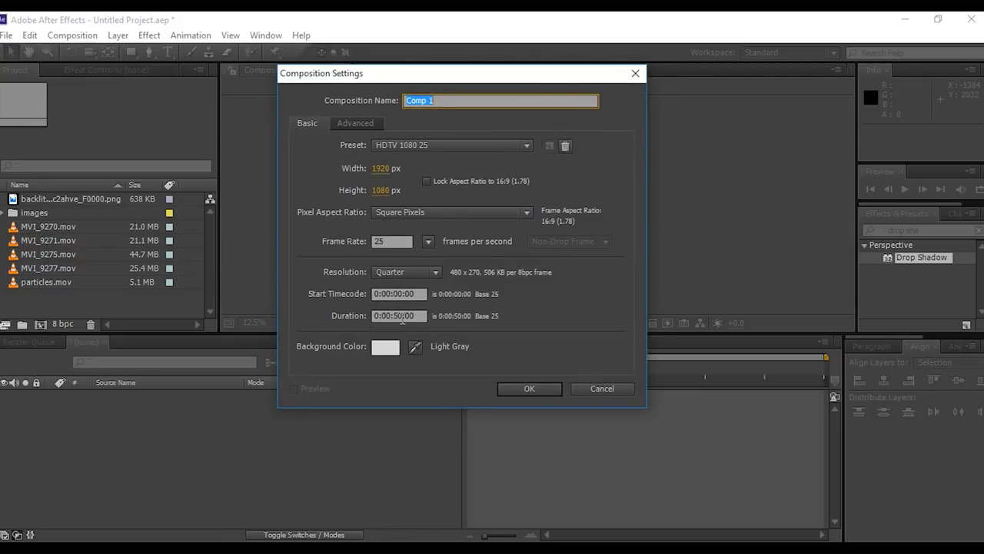
pyautogui.write('maine')
pyautogui.click(529, 388)
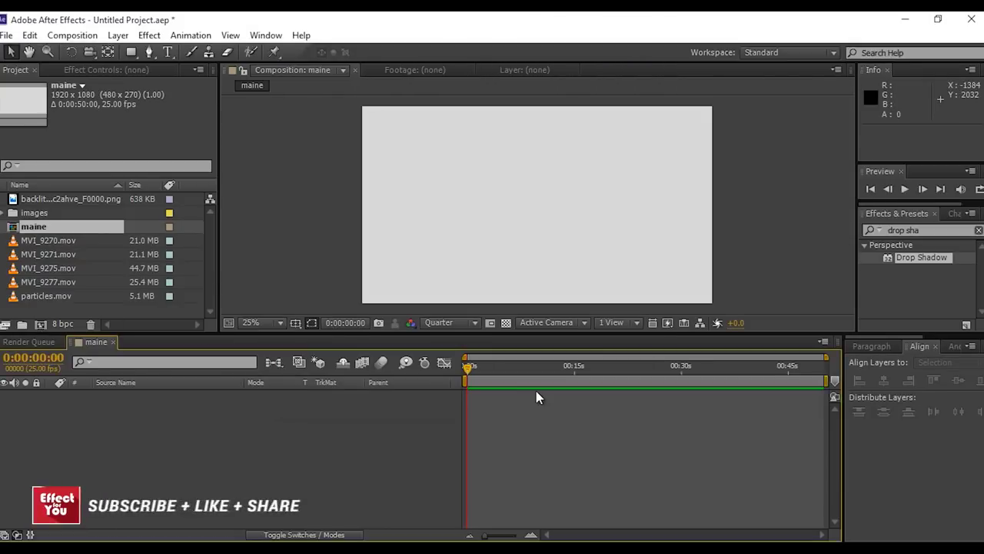
# Create a second composition, Comp 1, sized 1300×1000
pyautogui.click(43, 325)
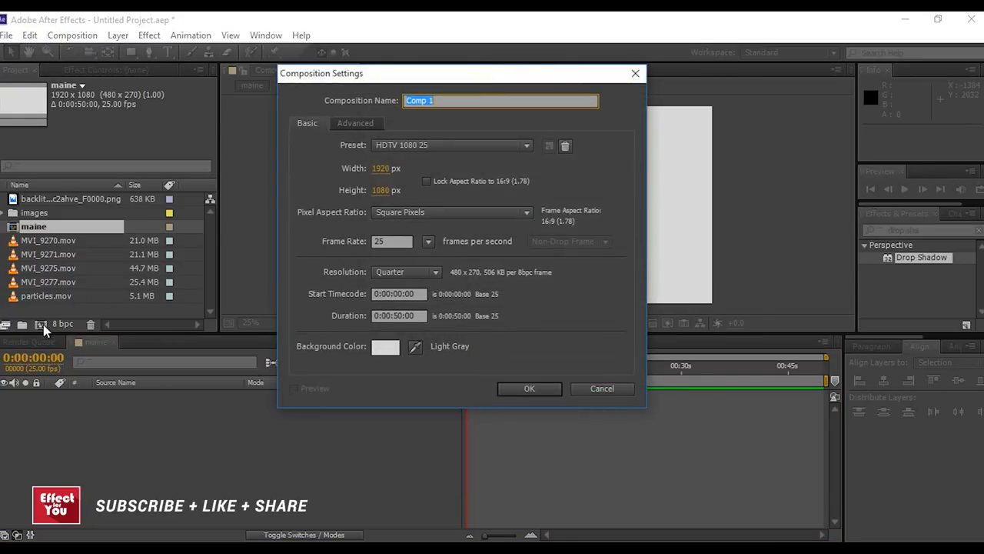
pyautogui.click(382, 168)
pyautogui.write('1300')
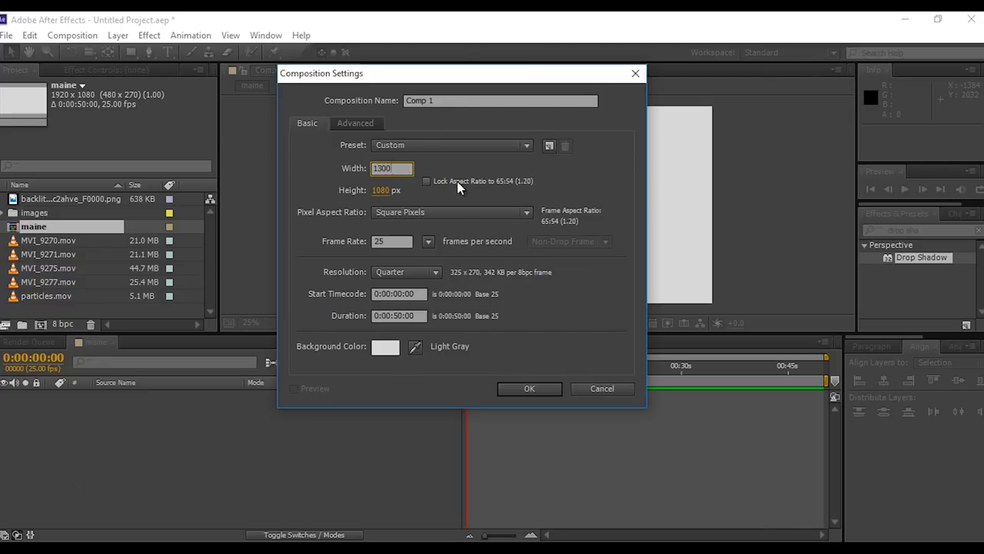
pyautogui.press('Tab')
pyautogui.write('1000')
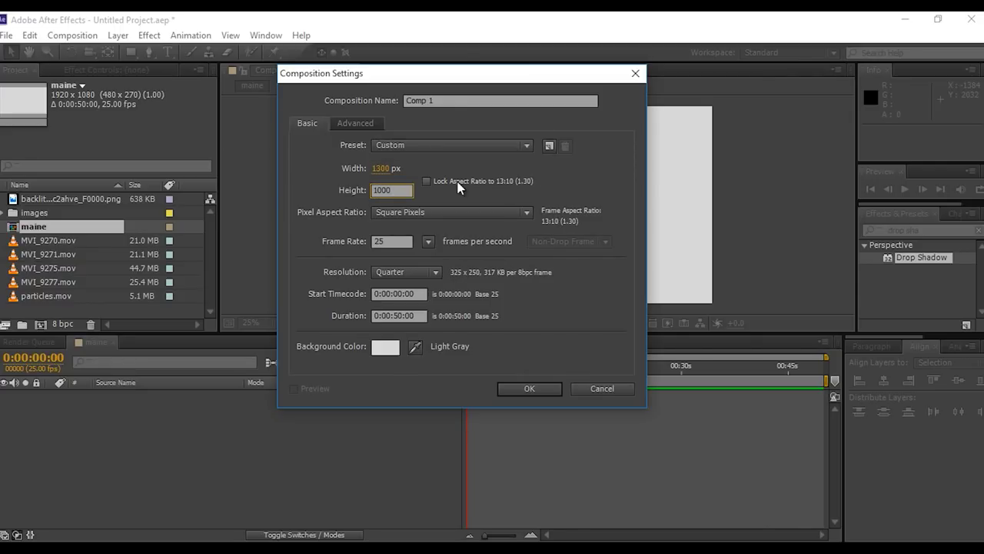
pyautogui.click(519, 387)
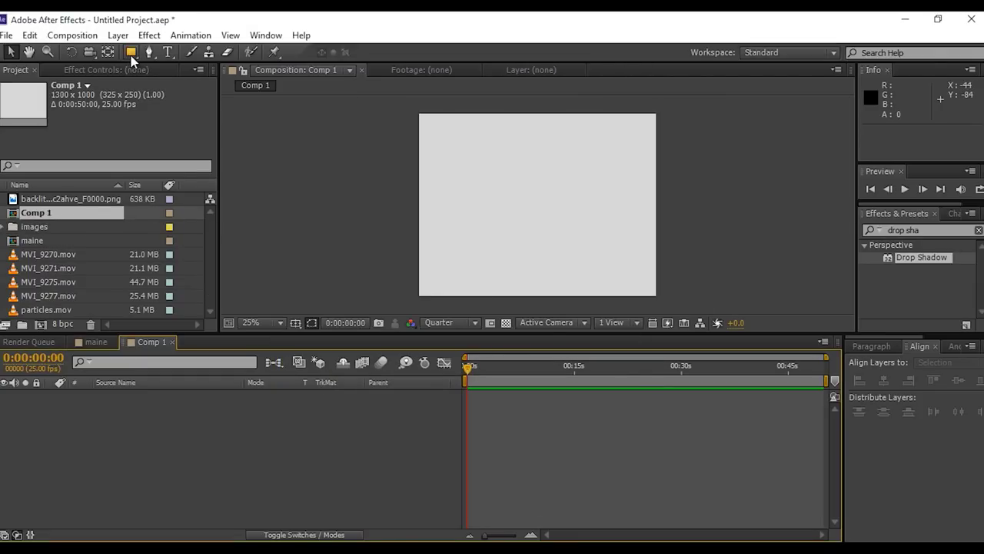
# Add a rectangle shape layer filling the whole comp, then collapse and deselect it
pyautogui.doubleClick(132, 52)
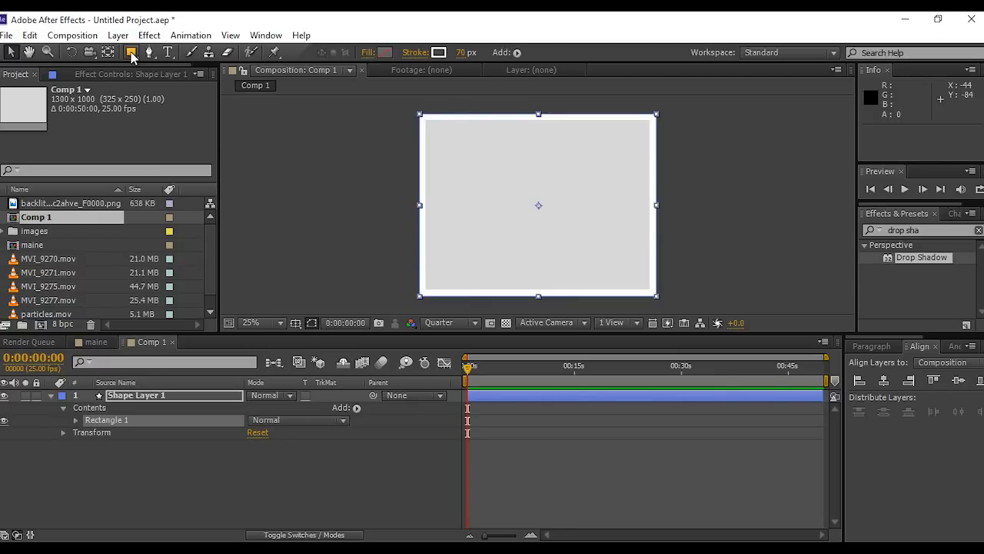
pyautogui.press('v')
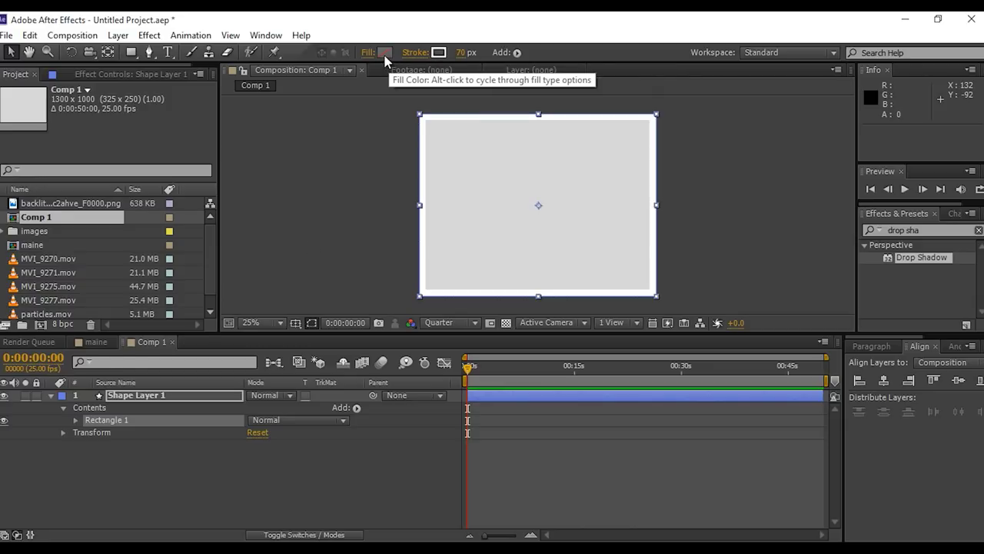
pyautogui.click(51, 394)
pyautogui.click(220, 439)
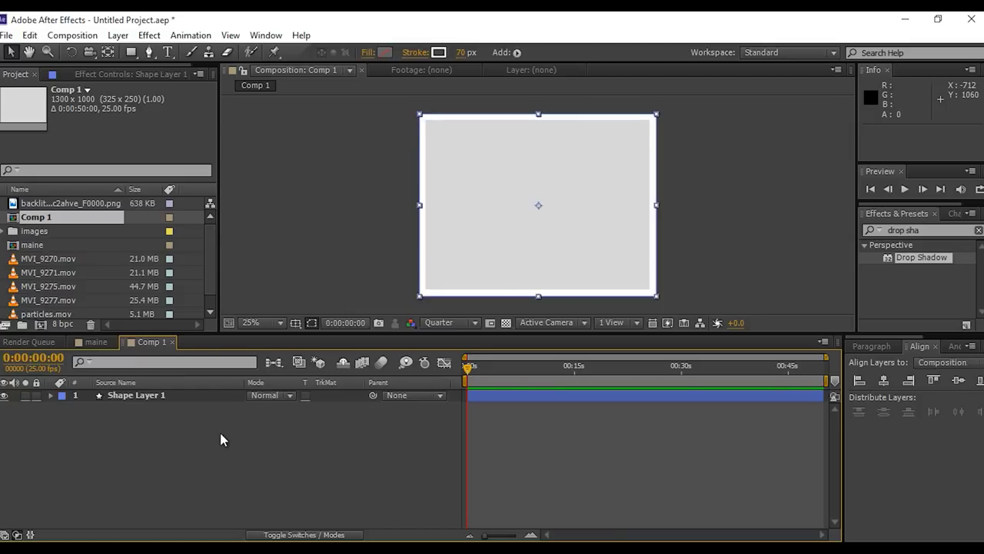
# Add a comp-size Dark Gray Solid 1 and place it below Shape Layer 1
pyautogui.rightClick(224, 269)
pyautogui.moveTo(278, 282)
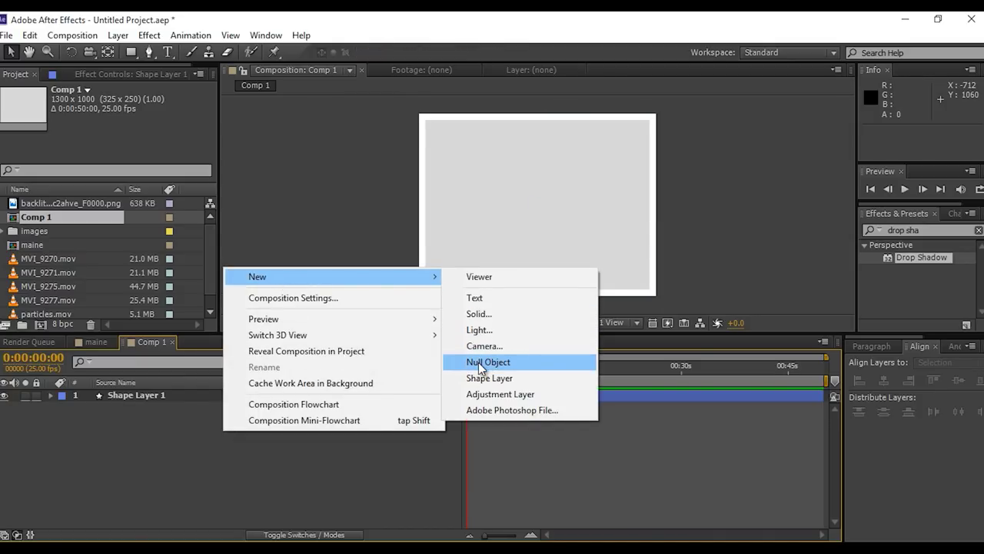
pyautogui.click(479, 314)
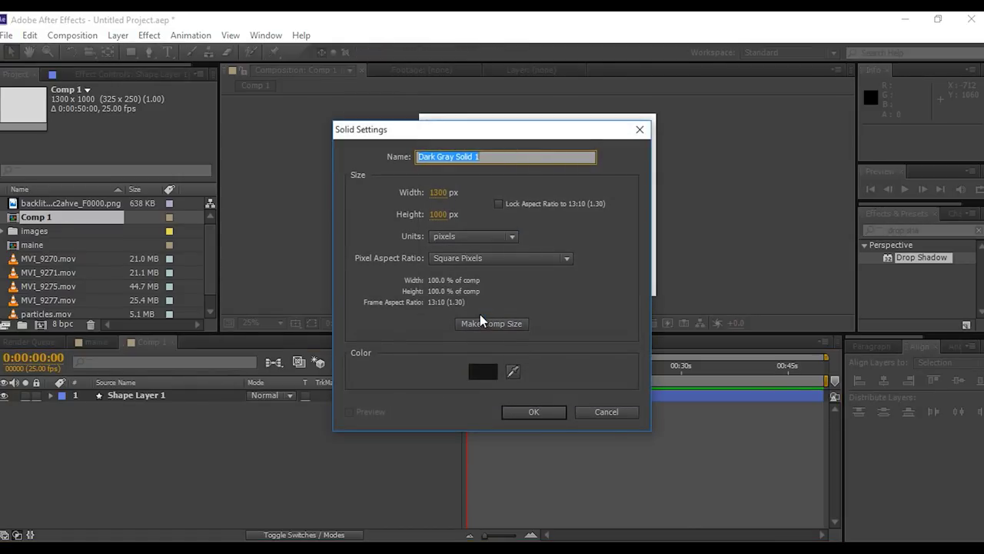
pyautogui.click(533, 412)
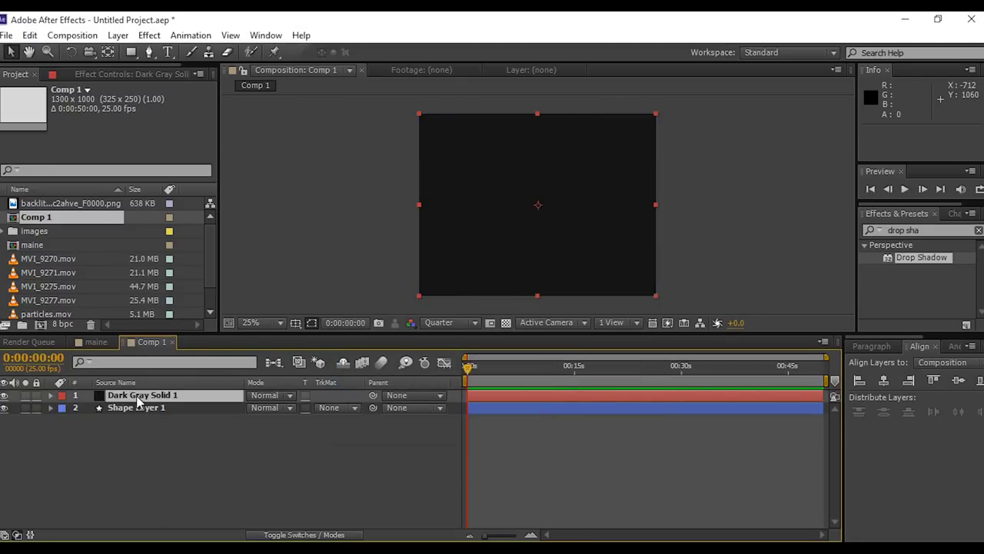
pyautogui.moveTo(138, 398); pyautogui.dragTo(142, 419)
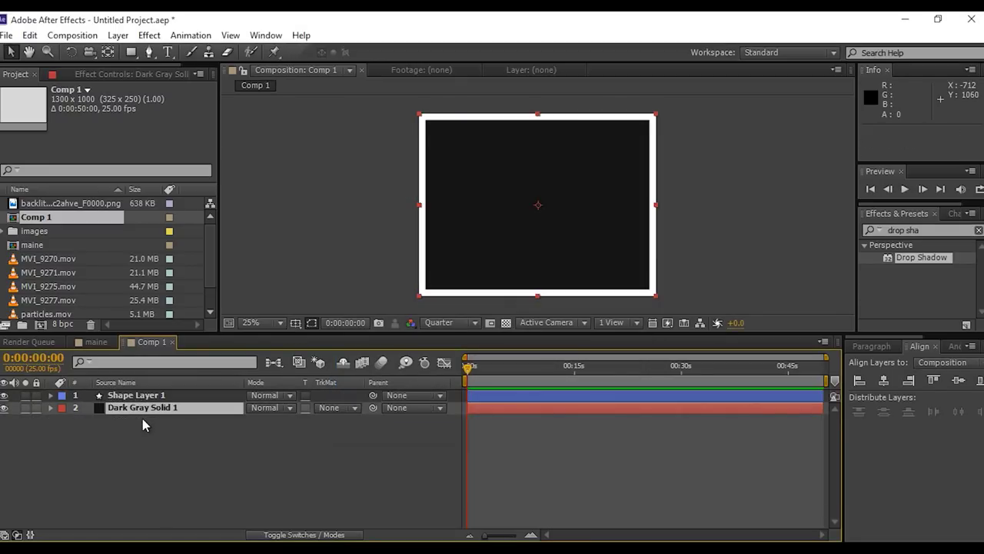
# Place 01.jpg from the images folder between the shape layer and the solid
pyautogui.click(176, 456)
pyautogui.click(28, 231)
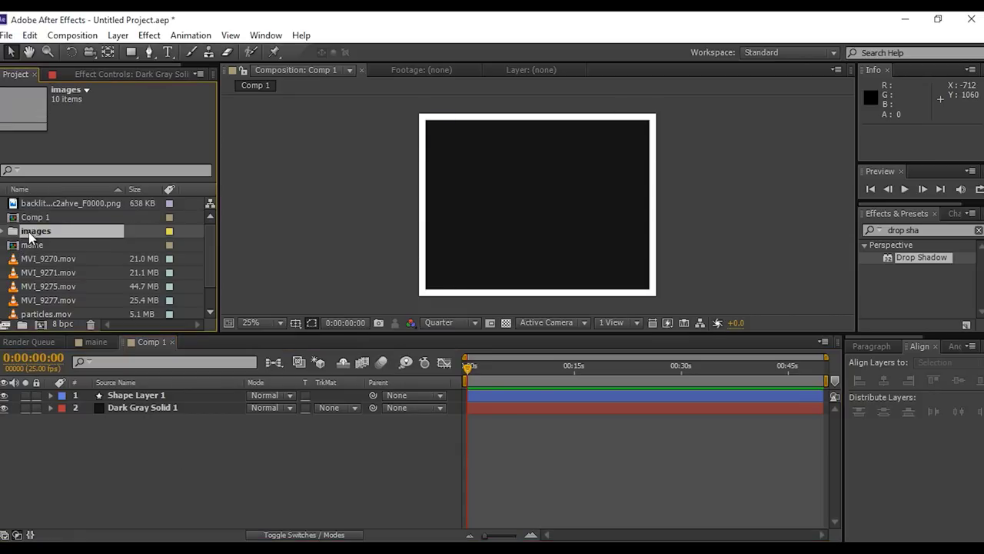
pyautogui.click(4, 231)
pyautogui.click(48, 218)
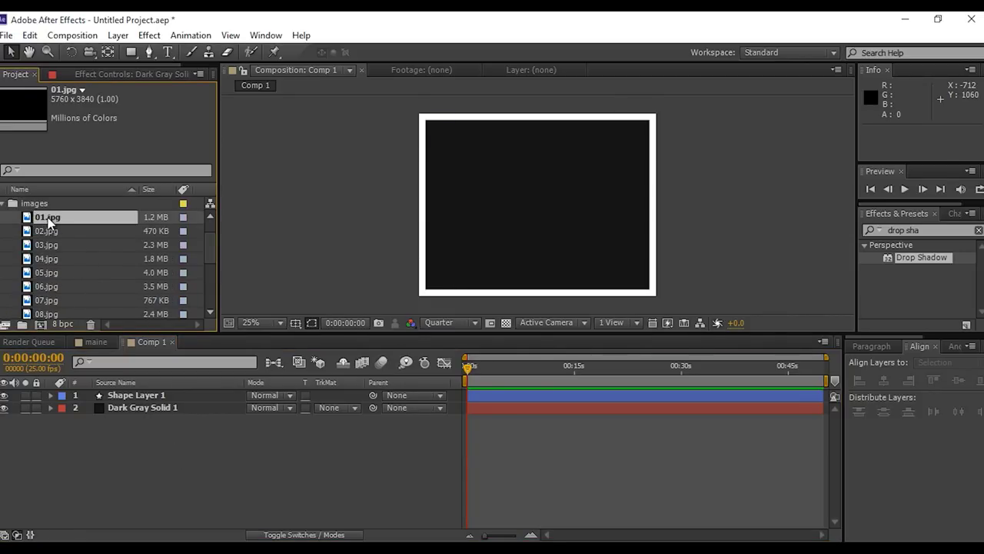
pyautogui.moveTo(29, 220); pyautogui.dragTo(121, 406)
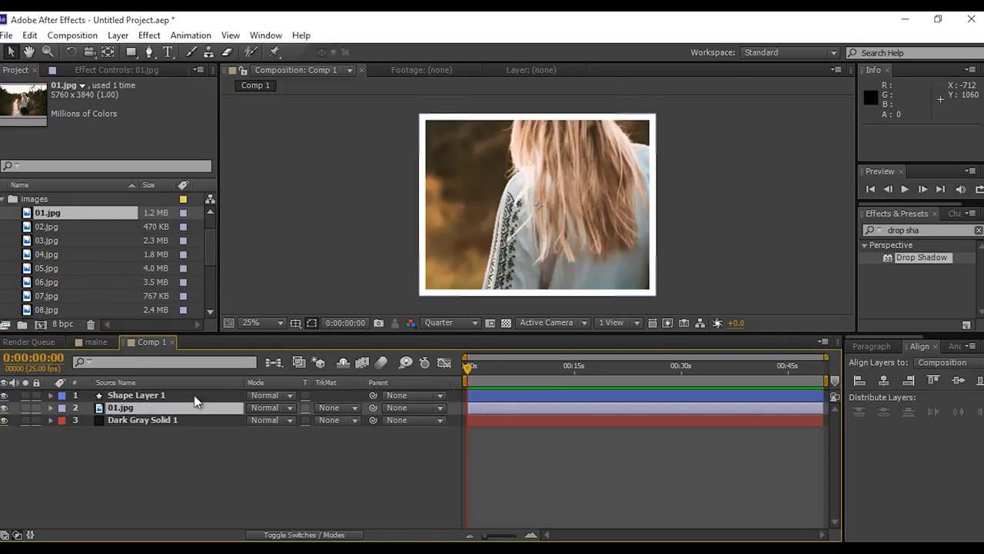
# Scale 01.jpg down to about 27% to fit inside the white frame, then select all three layers
pyautogui.press(',')
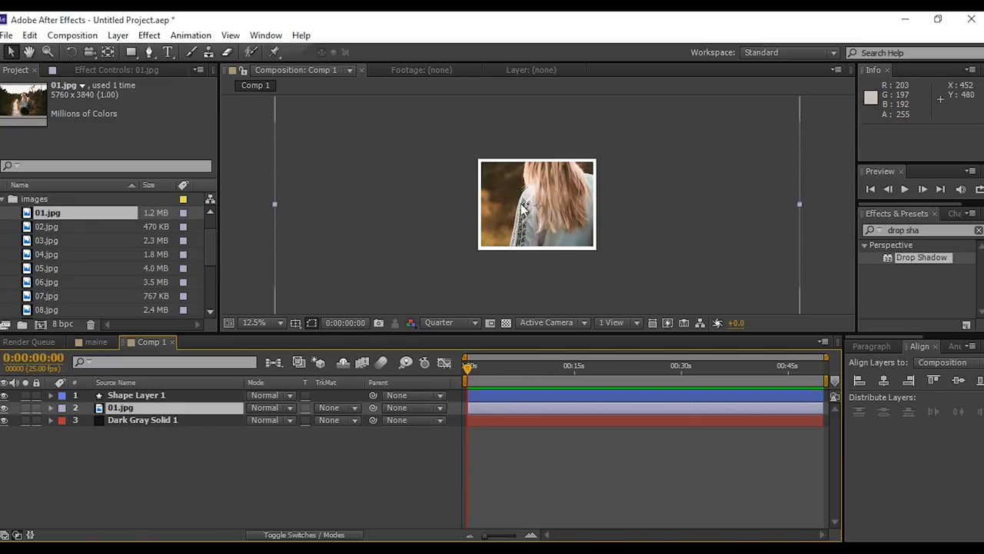
pyautogui.moveTo(800, 205); pyautogui.dragTo(608, 205)
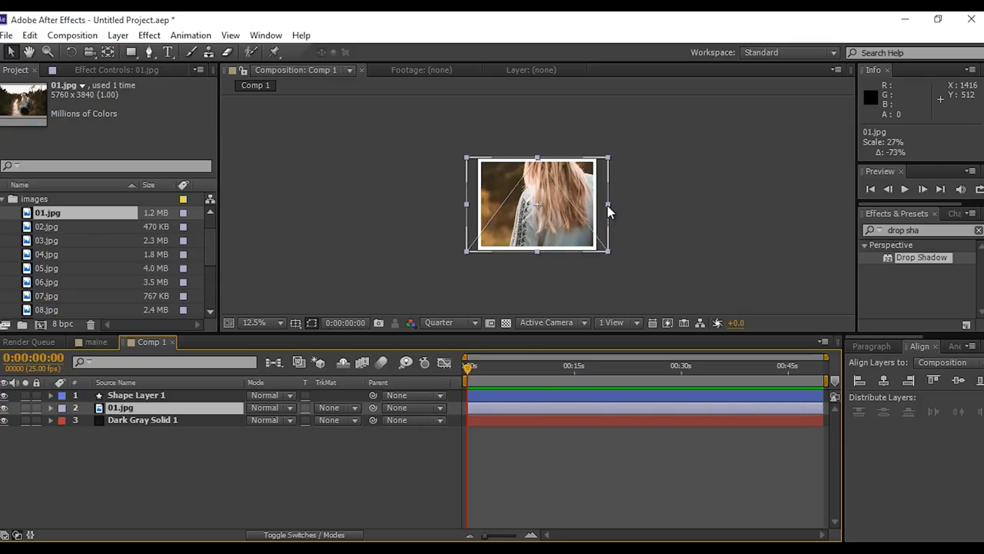
pyautogui.press('.')
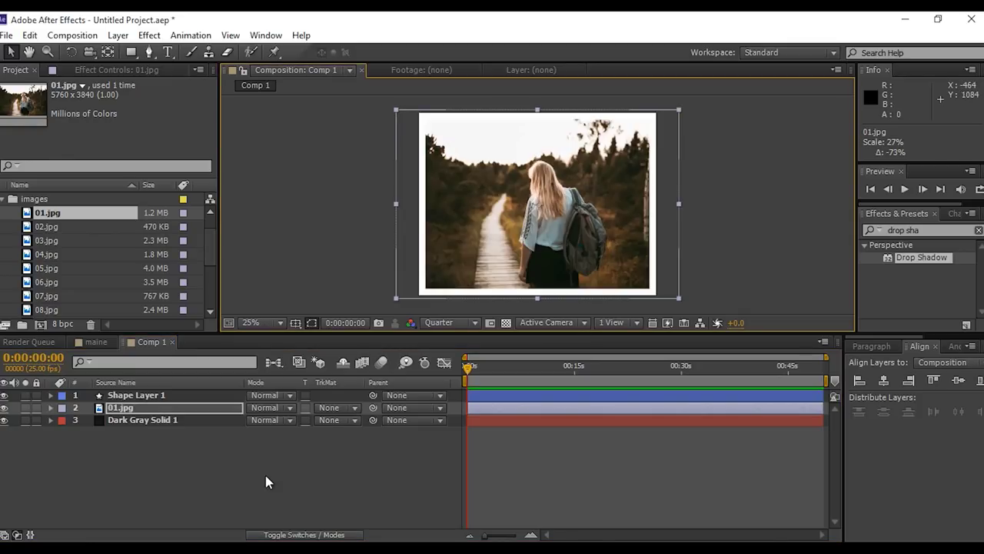
pyautogui.click(231, 462)
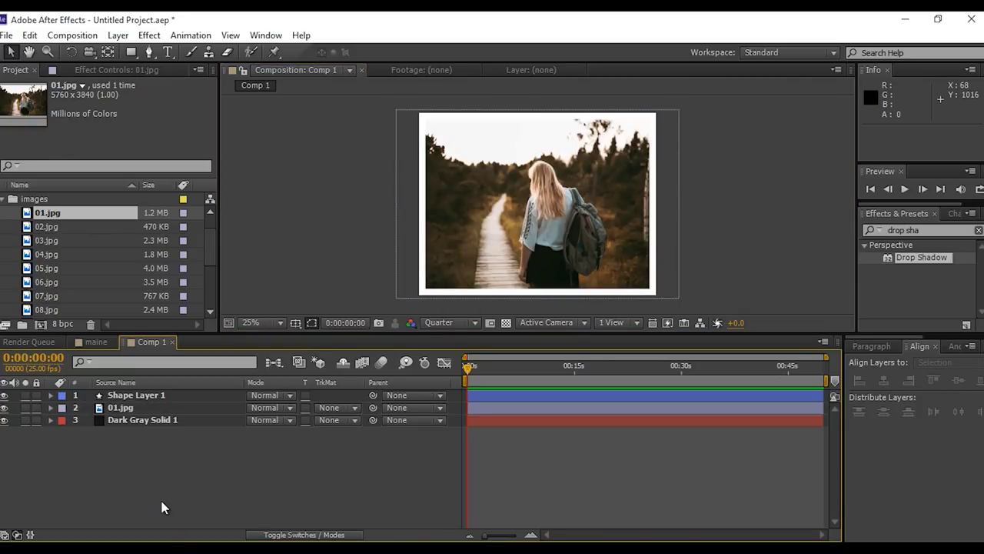
pyautogui.moveTo(69, 493); pyautogui.dragTo(194, 386)
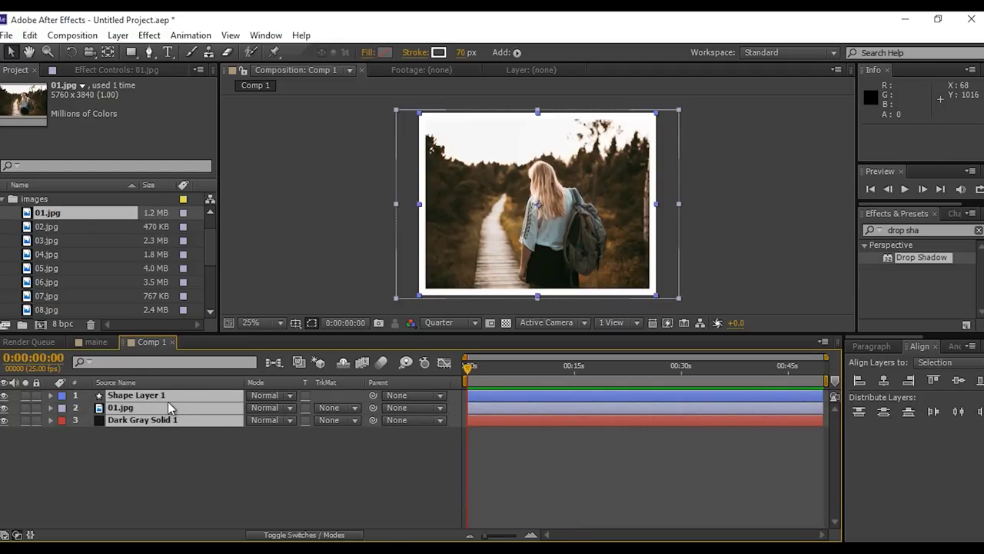
# Pre-compose the frame, photo and solid into a precomp named image 1
pyautogui.rightClick(168, 402)
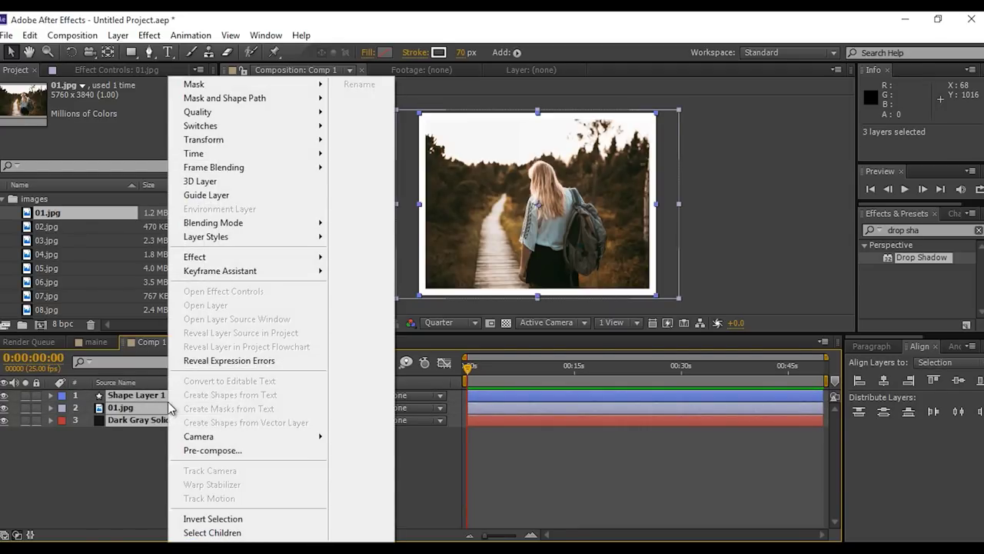
pyautogui.click(195, 457)
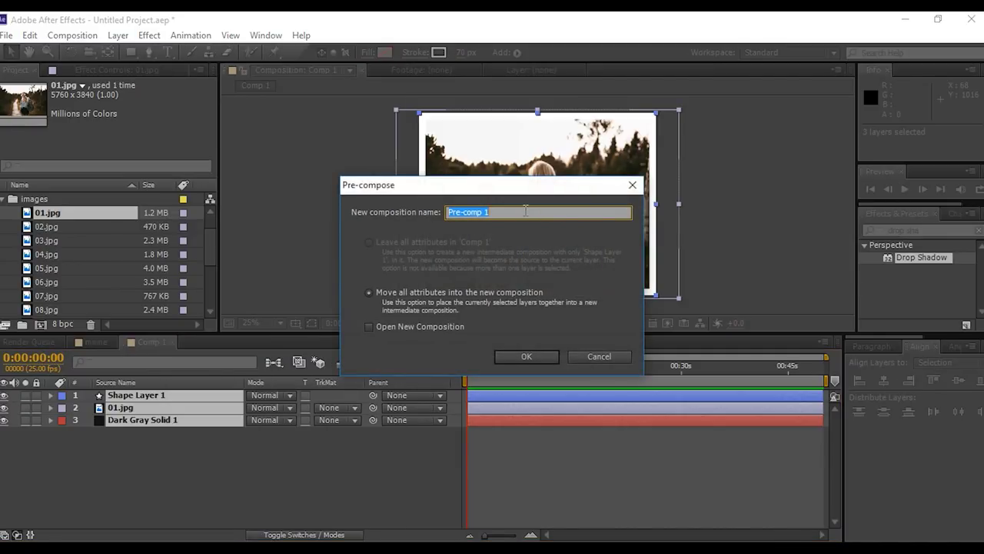
pyautogui.write('image')
pyautogui.click(523, 361)
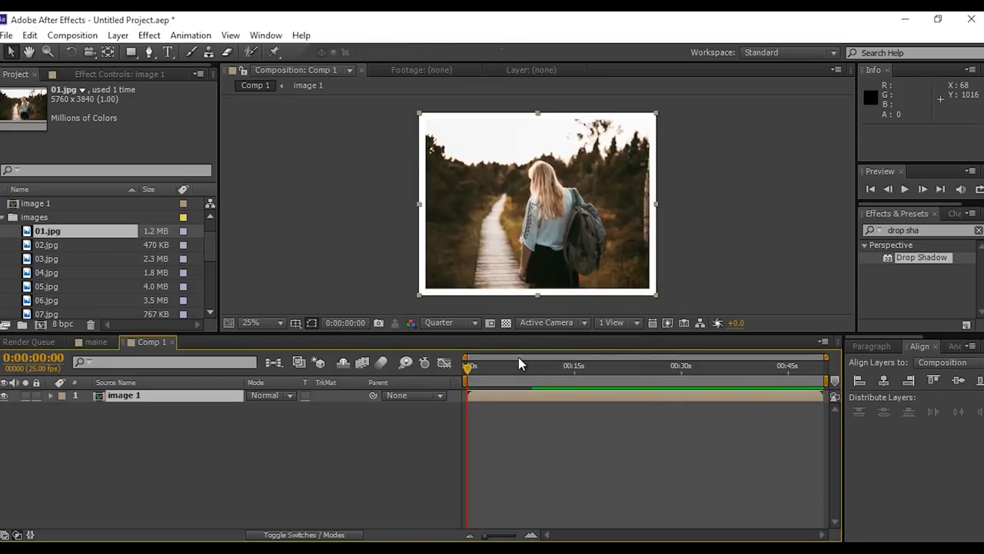
pyautogui.click(171, 448)
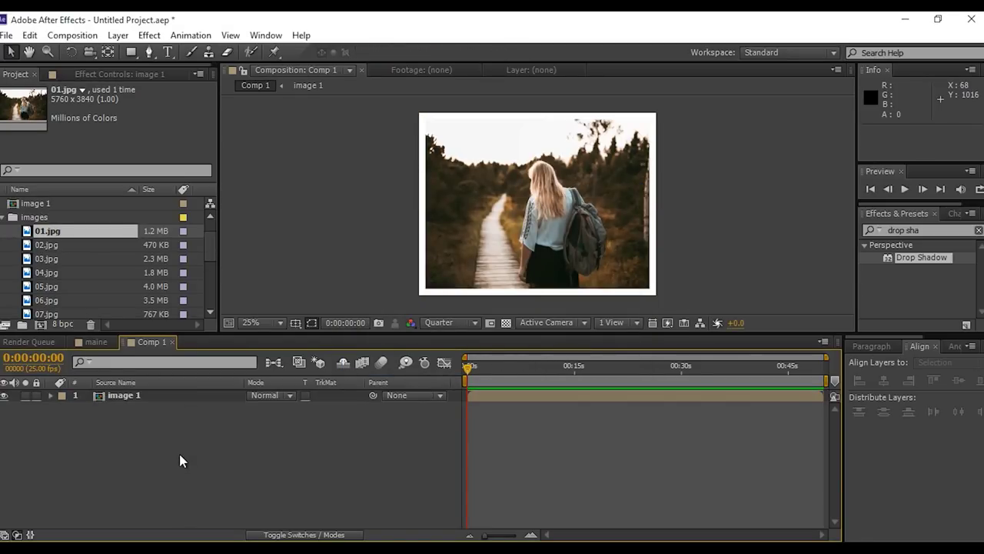
# Duplicate the image 1 composition in the Project panel into image 2 through image 10
pyautogui.click(4, 219)
pyautogui.click(36, 204)
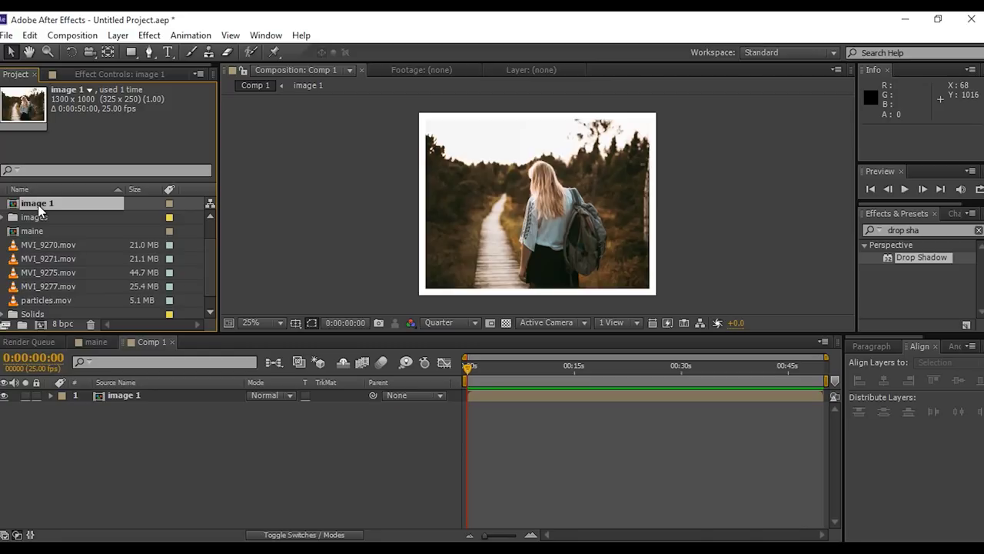
pyautogui.hotkey('ctrl', 'd')
pyautogui.hotkey('ctrl', 'd')
pyautogui.hotkey('ctrl', 'd')
pyautogui.hotkey('ctrl', 'd')
pyautogui.hotkey('ctrl', 'd')
pyautogui.hotkey('ctrl', 'd')
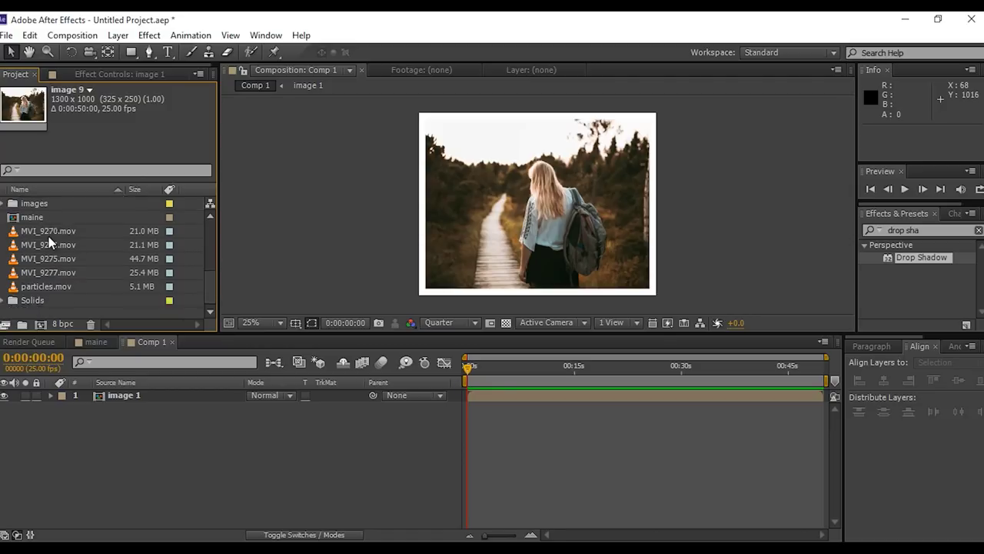
pyautogui.hotkey('ctrl', 'd')
# Add precomps image 2–image 10 to Comp 1 below image 1
pyautogui.scroll(2, 49, 236)
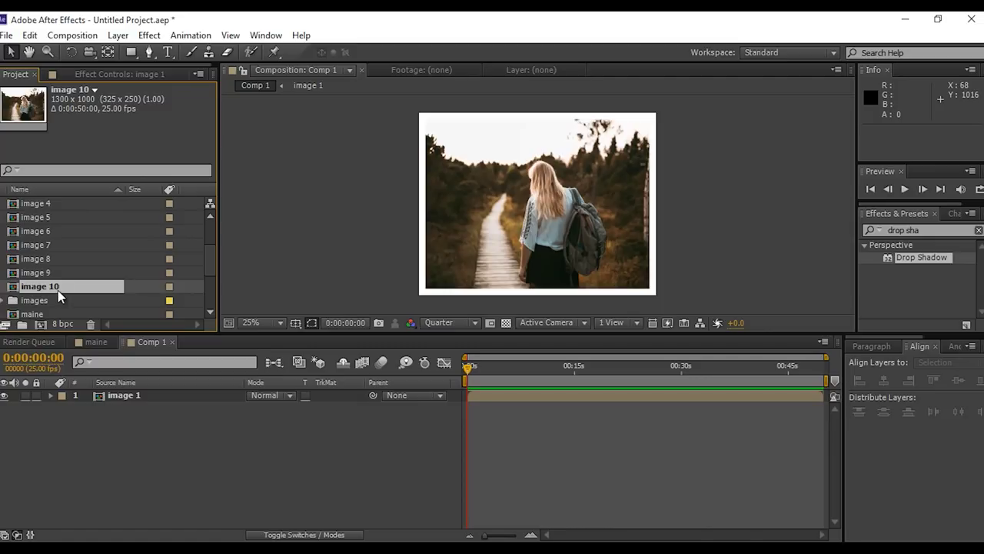
pyautogui.scroll(2, 46, 254)
pyautogui.keyDown('shift'); pyautogui.click(54, 246); pyautogui.keyUp('shift')
pyautogui.scroll(-4, 76, 254)
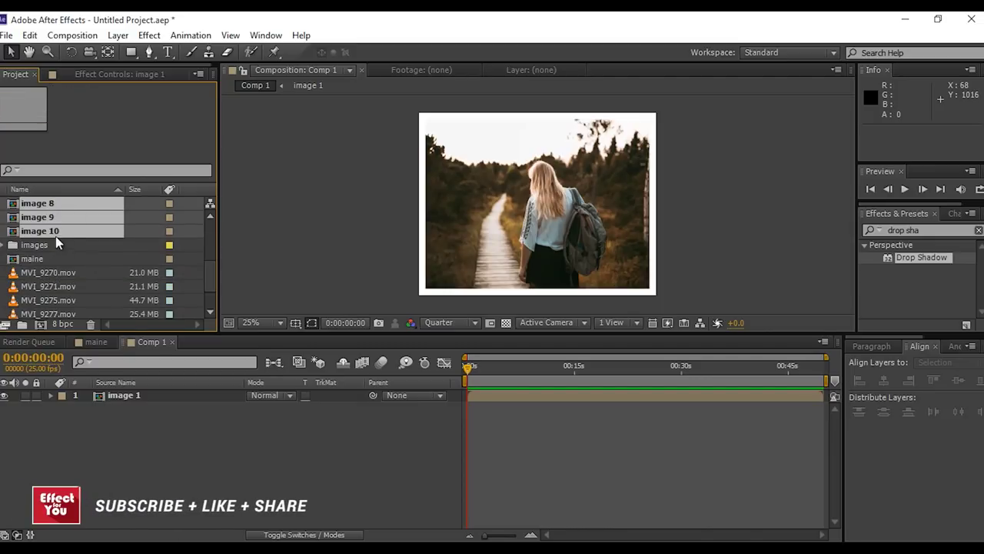
pyautogui.moveTo(32, 235); pyautogui.dragTo(123, 503)
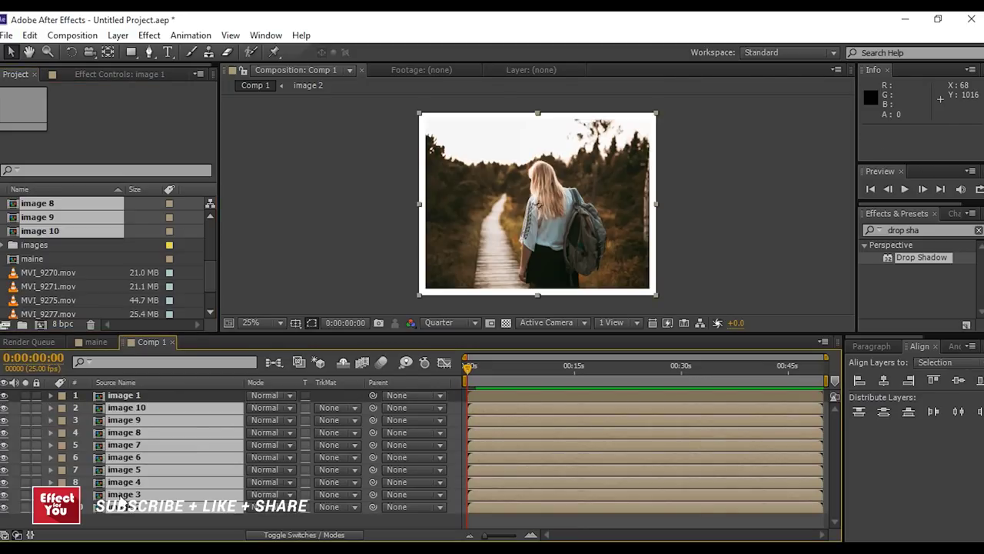
pyautogui.click(143, 508)
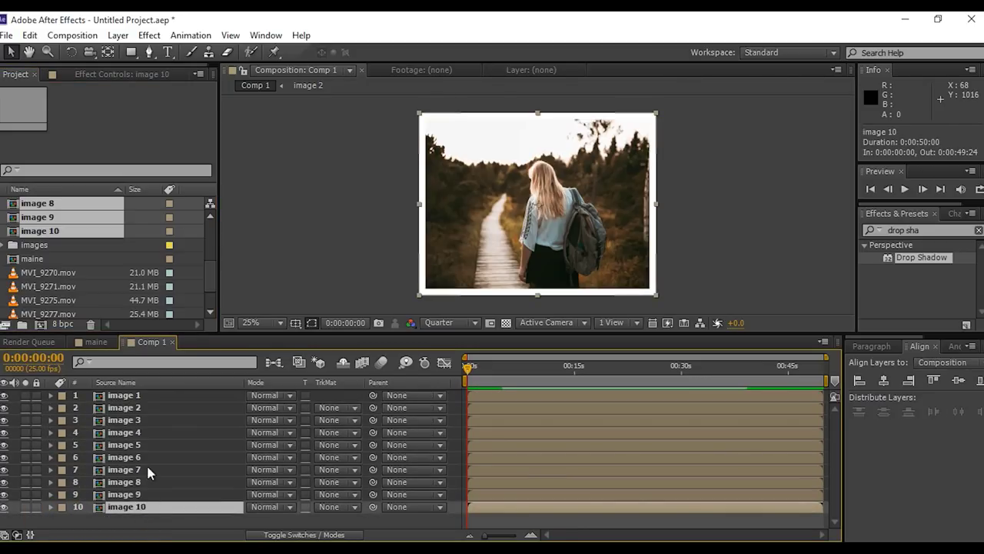
pyautogui.click(145, 384)
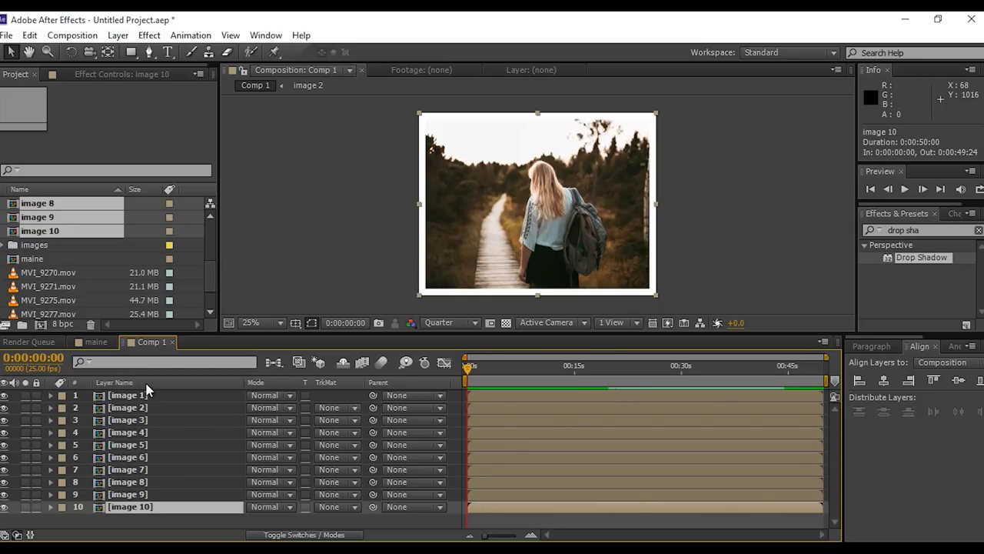
pyautogui.click(146, 384)
pyautogui.click(139, 396)
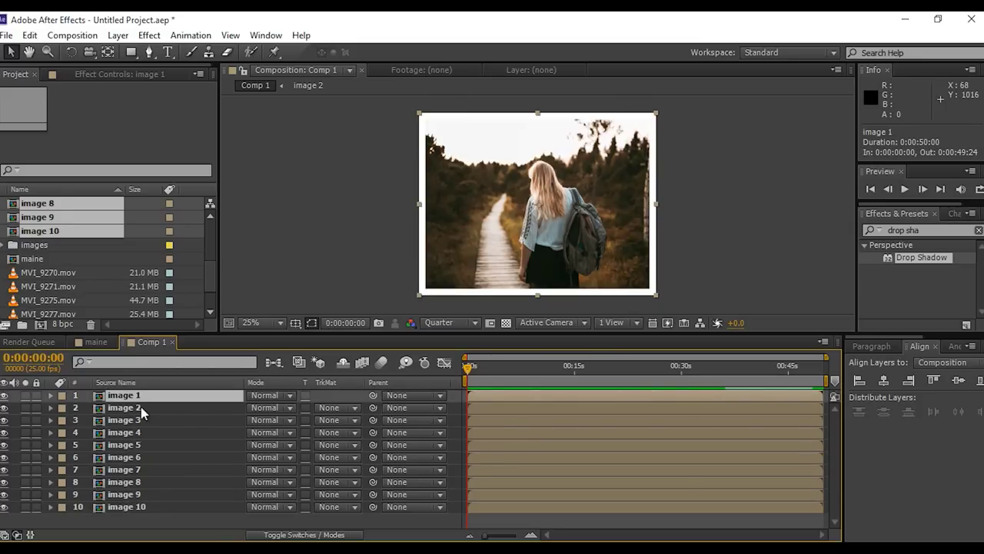
# Replace 01.jpg with 02.jpg in the image 2 precomp and scale it to fill the frame
pyautogui.doubleClick(133, 408)
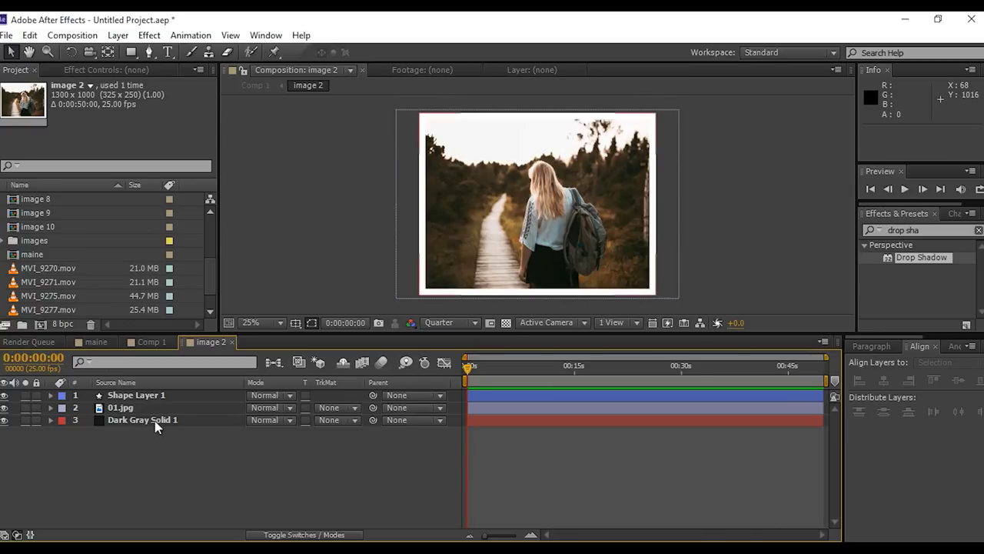
pyautogui.click(123, 407)
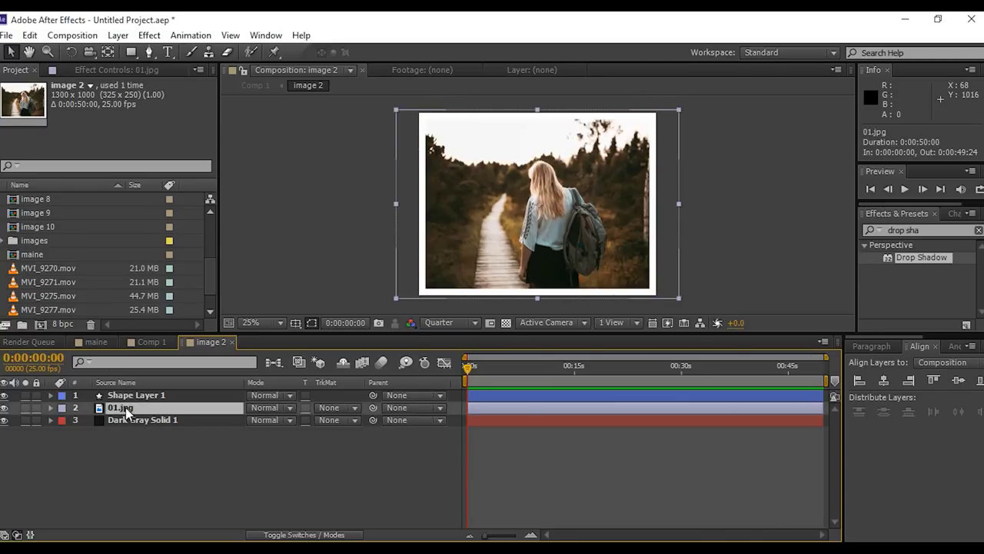
pyautogui.click(4, 243)
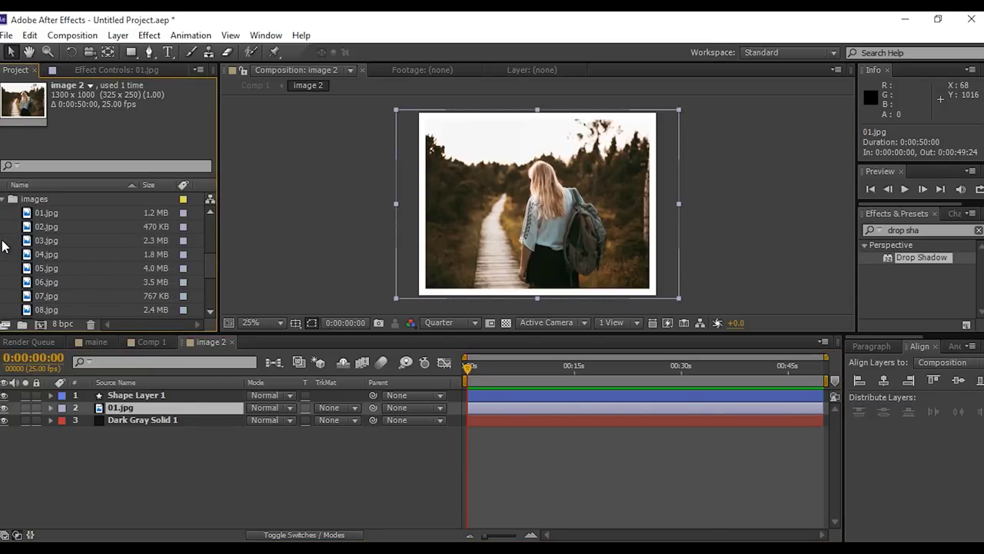
pyautogui.click(49, 228)
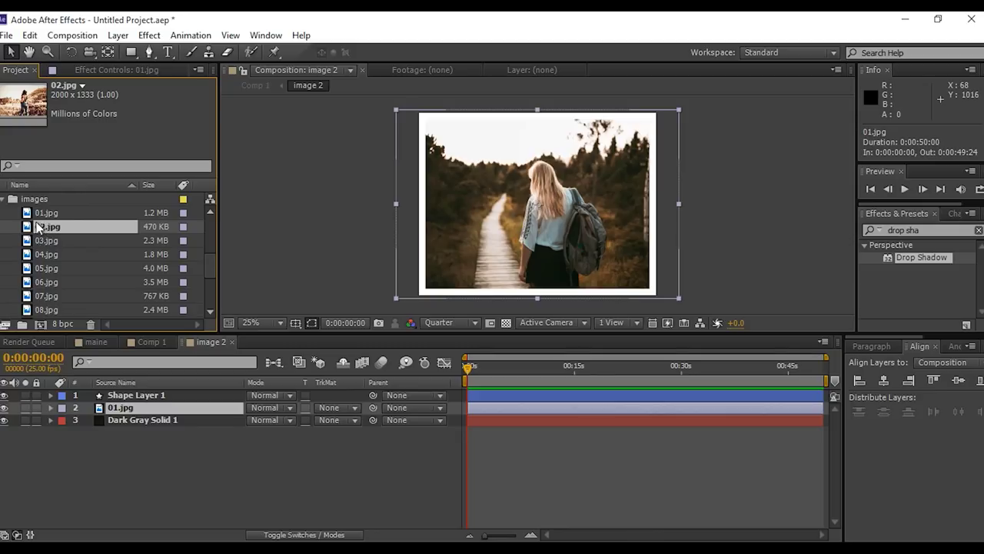
pyautogui.moveTo(28, 228); pyautogui.dragTo(114, 413)
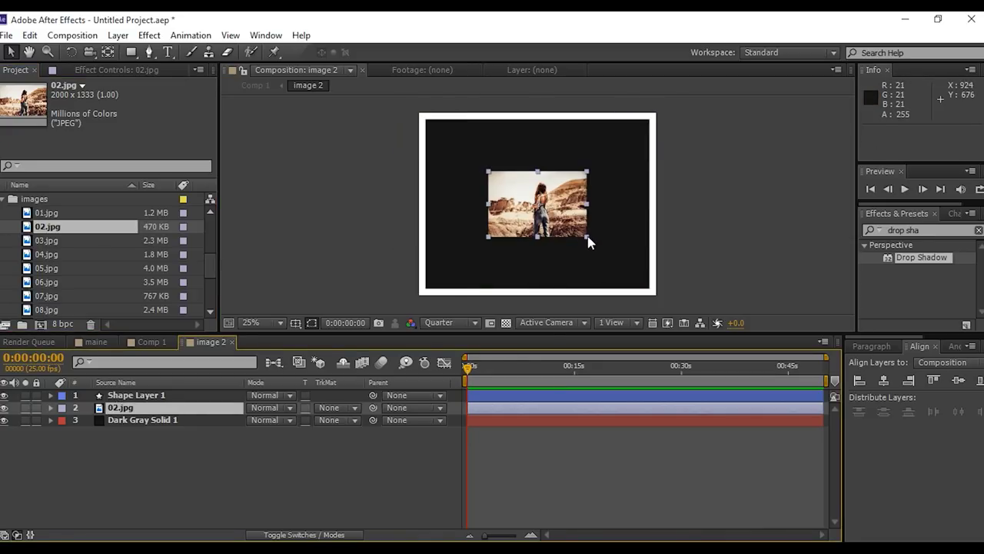
pyautogui.moveTo(588, 239); pyautogui.dragTo(674, 299)
pyautogui.click(225, 470)
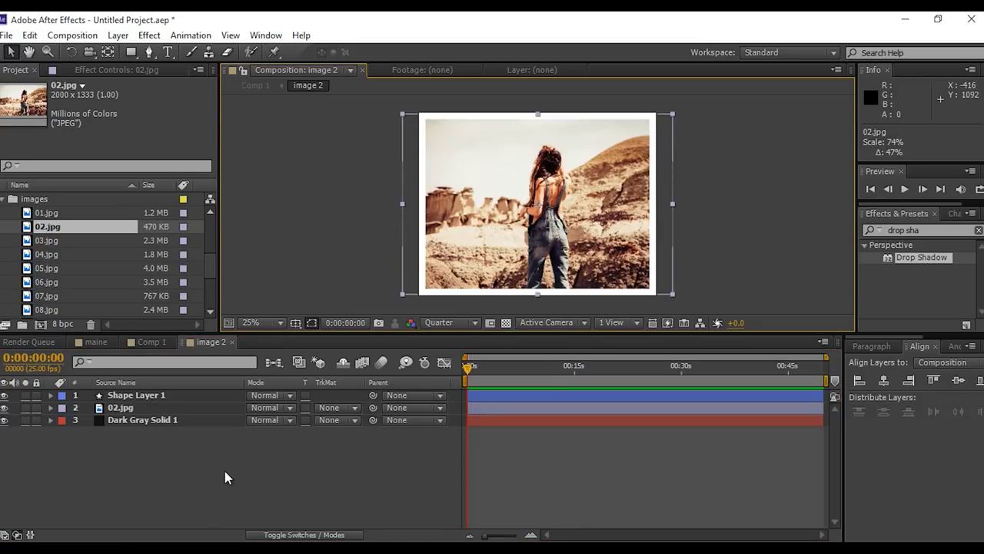
pyautogui.click(154, 343)
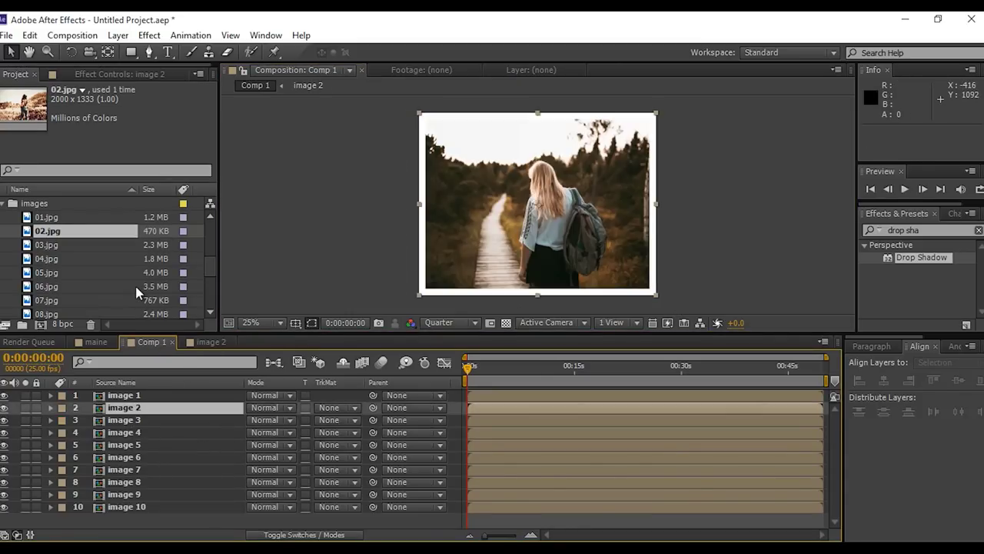
# Replace 01.jpg with 03.jpg in image 3, then close the image 9 and image 10 tabs
pyautogui.doubleClick(130, 421)
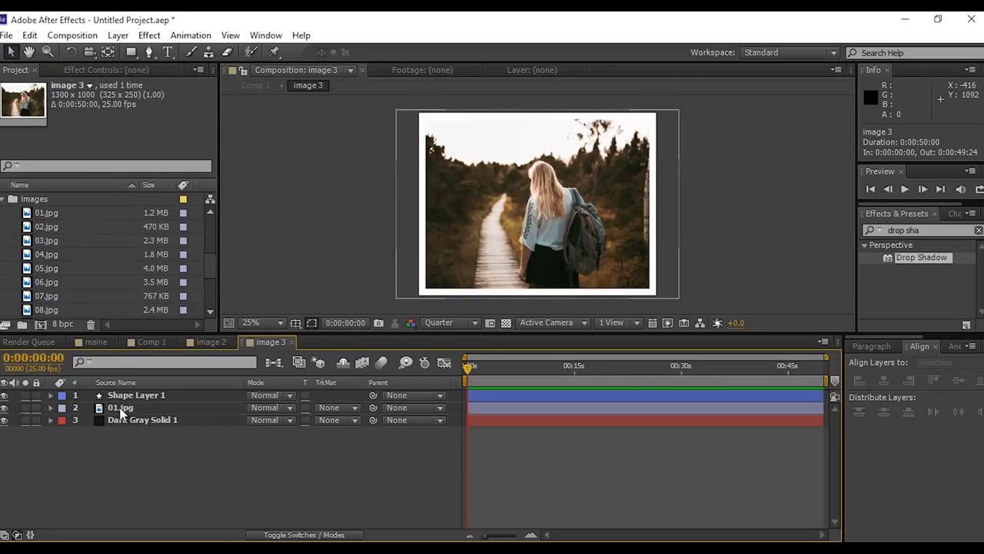
pyautogui.click(121, 410)
pyautogui.click(46, 240)
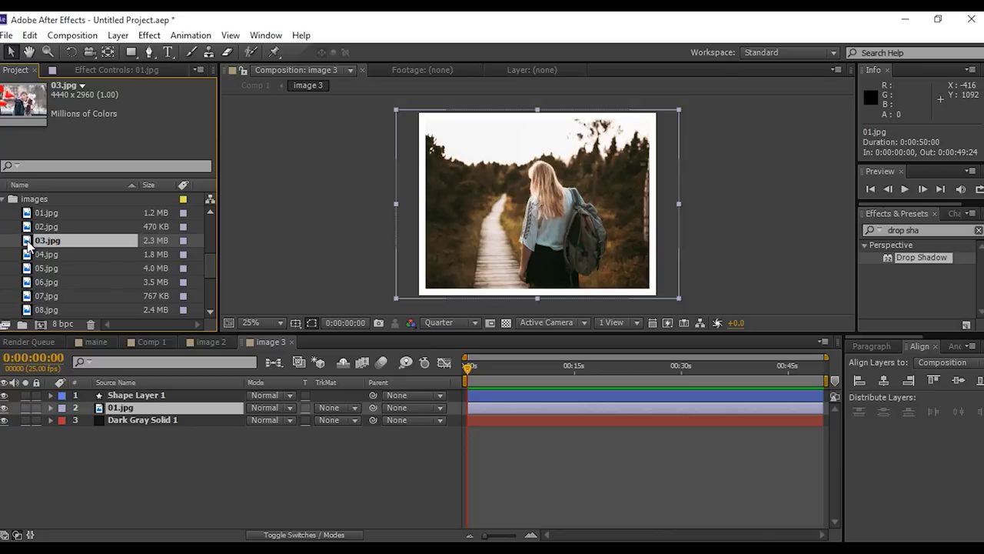
pyautogui.moveTo(28, 245); pyautogui.dragTo(116, 410)
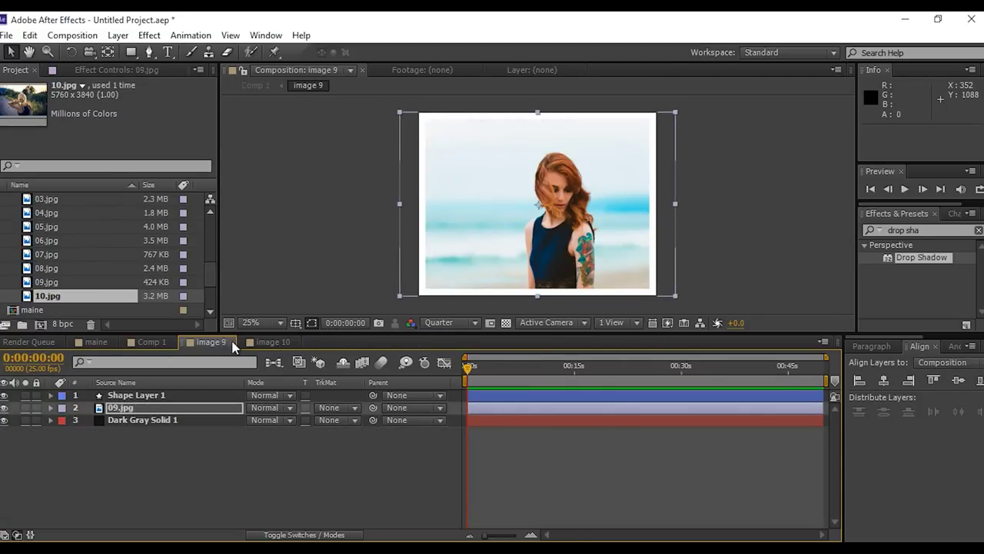
pyautogui.click(232, 342)
pyautogui.click(236, 342)
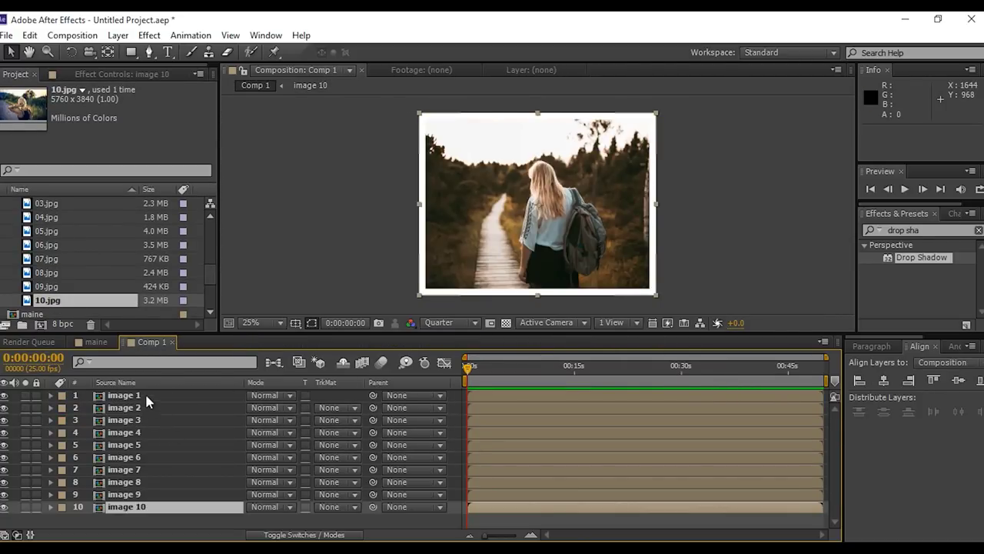
# Add the ten precomps, image 1 through image 10, to the maine composition
pyautogui.click(106, 345)
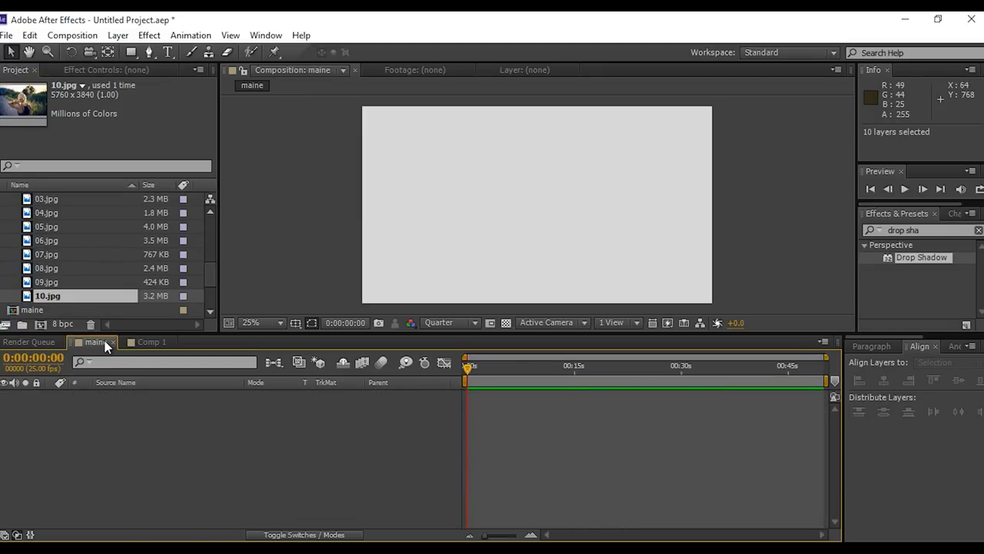
pyautogui.scroll(5, 84, 231)
pyautogui.click(44, 226)
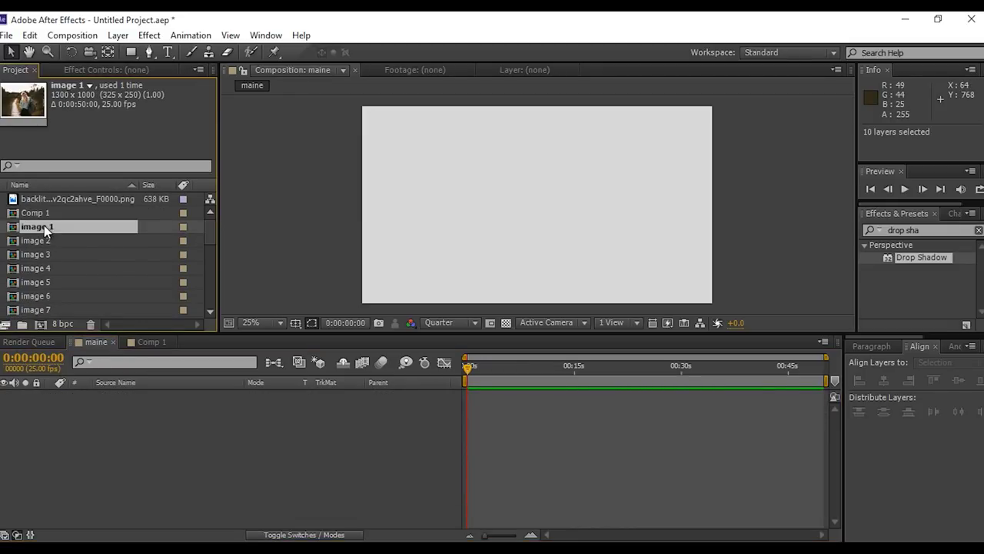
pyautogui.scroll(-4, 569, 196)
pyautogui.scroll(-3, 46, 238)
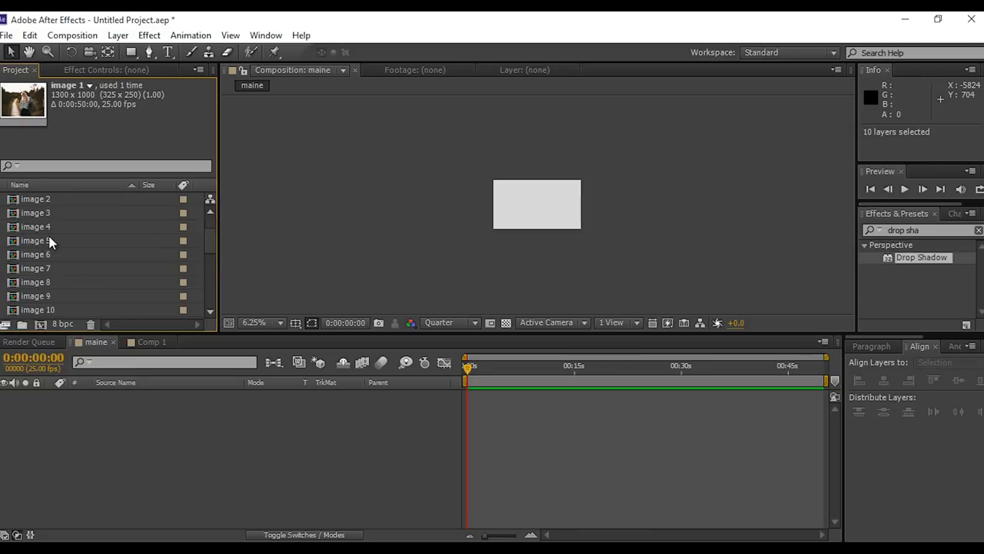
pyautogui.keyDown('shift'); pyautogui.click(60, 229); pyautogui.keyUp('shift')
pyautogui.scroll(1, 59, 228)
pyautogui.scroll(2, 59, 229)
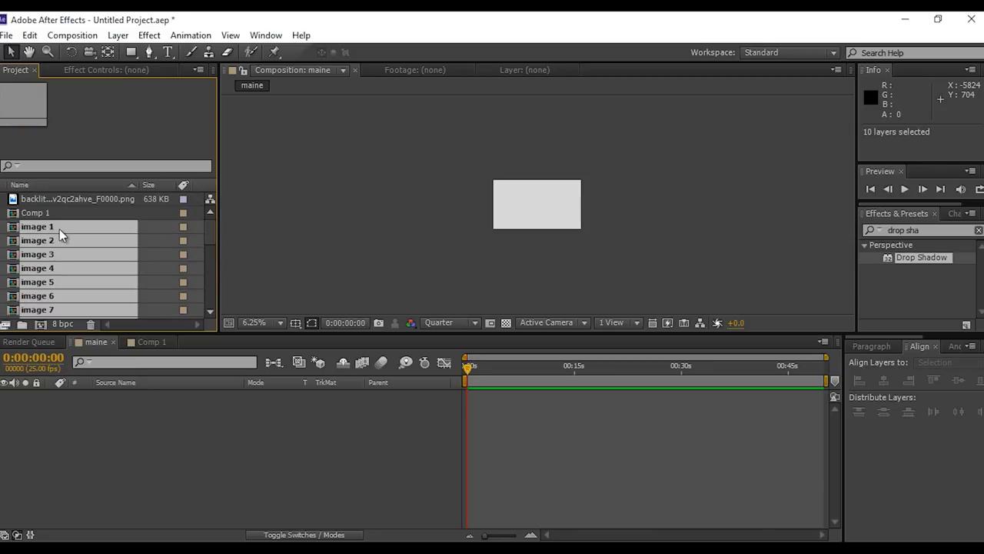
pyautogui.moveTo(59, 228); pyautogui.dragTo(150, 450)
pyautogui.press('.')
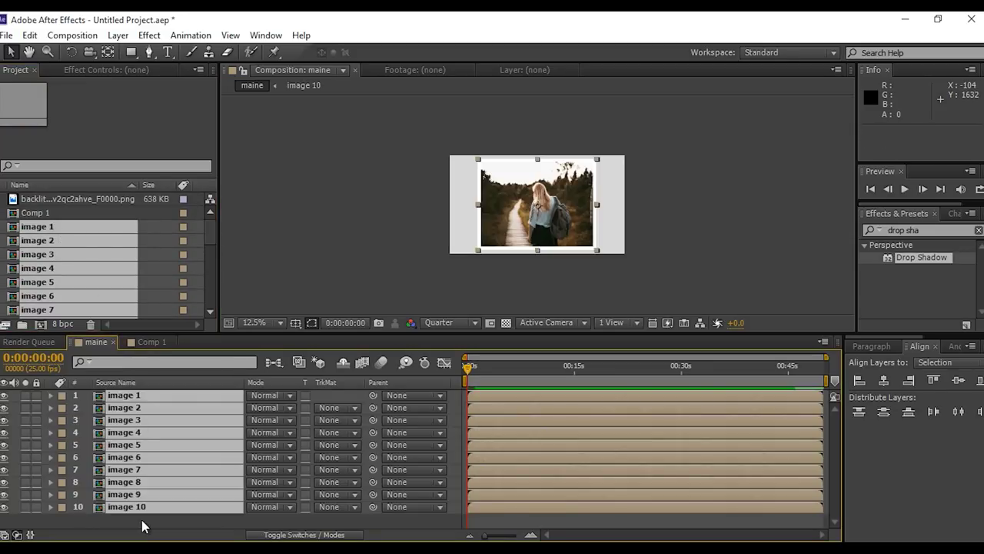
pyautogui.click(143, 521)
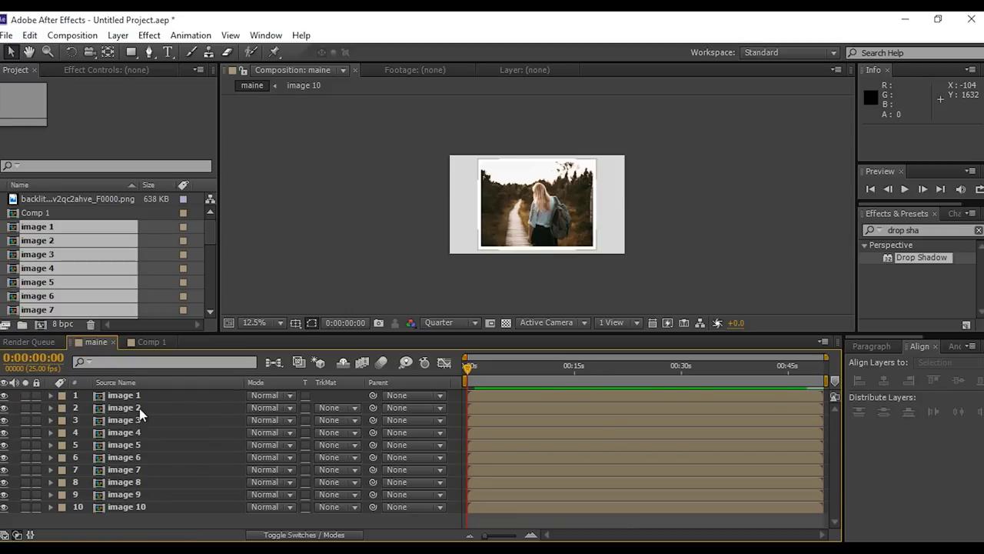
# Move the image layers into grid slots around the centre photo
pyautogui.click(570, 242)
pyautogui.moveTo(573, 243); pyautogui.dragTo(456, 170)
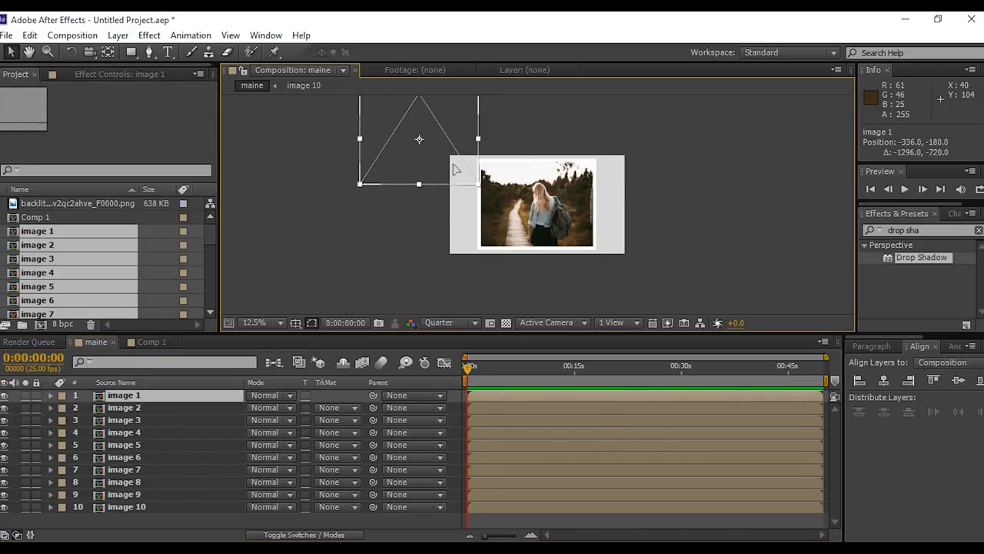
pyautogui.moveTo(522, 214); pyautogui.dragTo(422, 244)
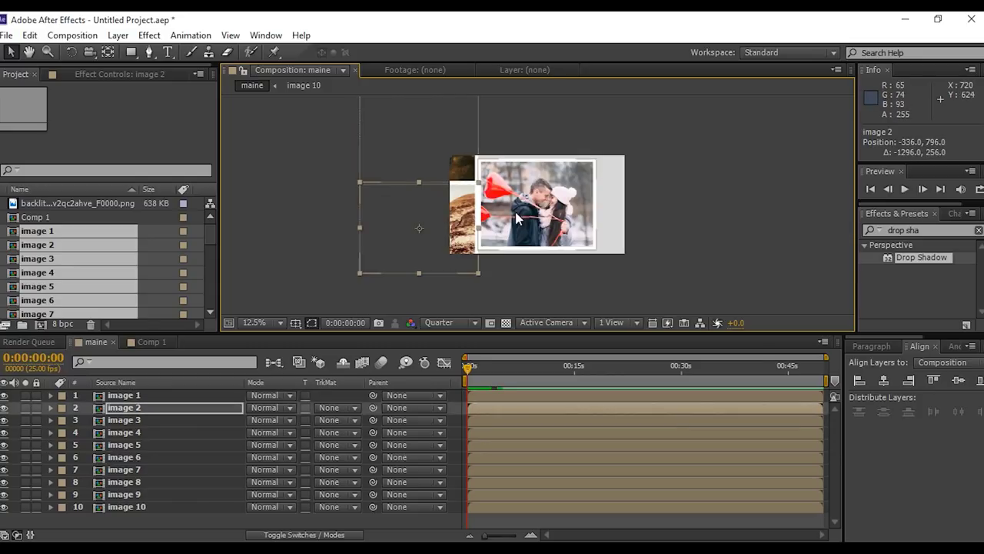
pyautogui.moveTo(516, 219); pyautogui.dragTo(518, 125)
pyautogui.moveTo(539, 204); pyautogui.dragTo(542, 300)
pyautogui.moveTo(538, 203); pyautogui.dragTo(774, 131)
pyautogui.moveTo(534, 161); pyautogui.dragTo(327, 185)
pyautogui.hotkey('ctrl', 'z')
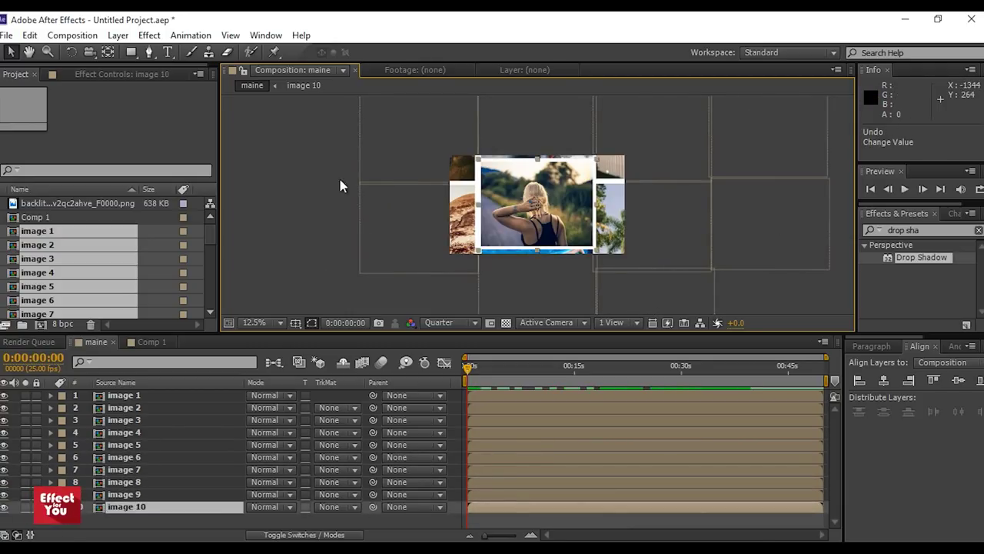
pyautogui.press(',')
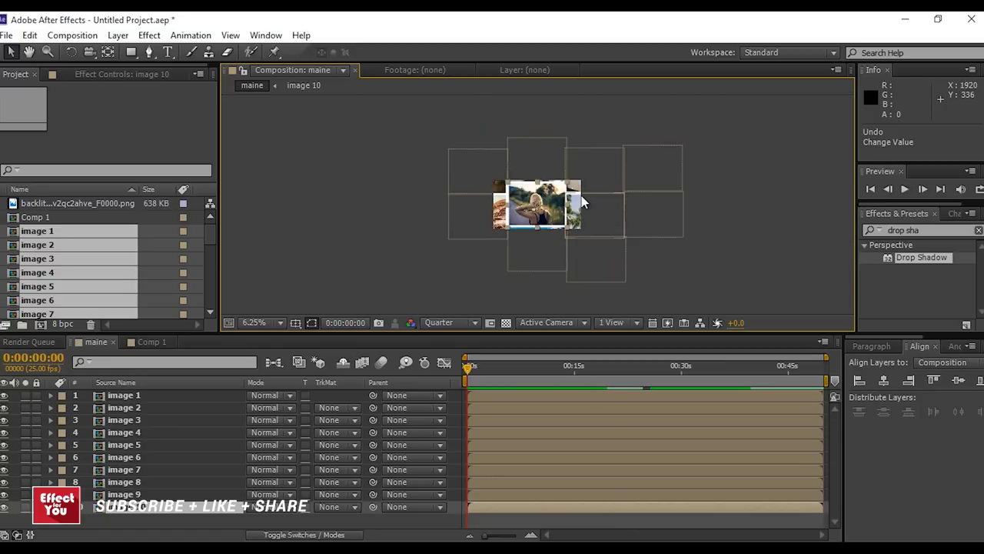
pyautogui.press('.')
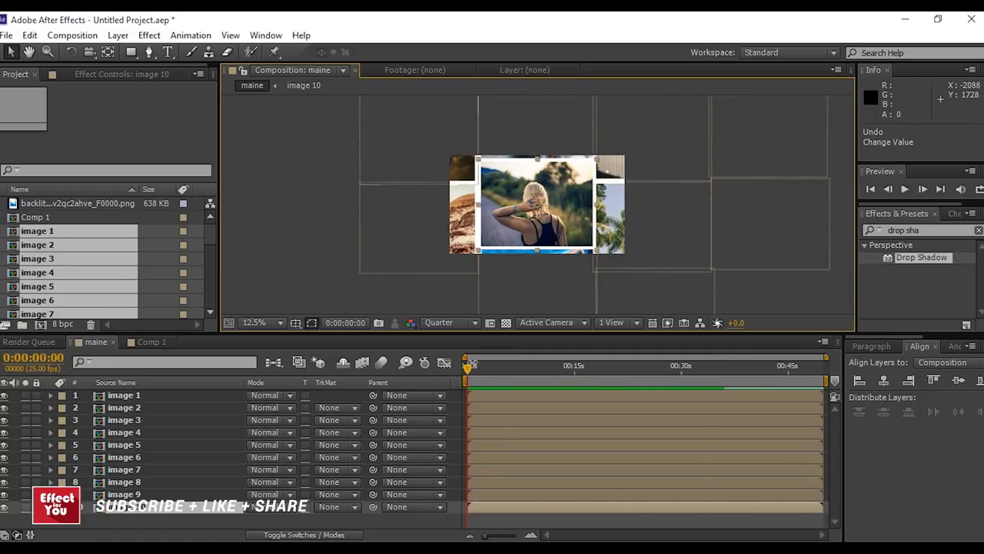
# Add Camera 1 to the maine composition with default settings
pyautogui.rightClick(290, 226)
pyautogui.moveTo(349, 242)
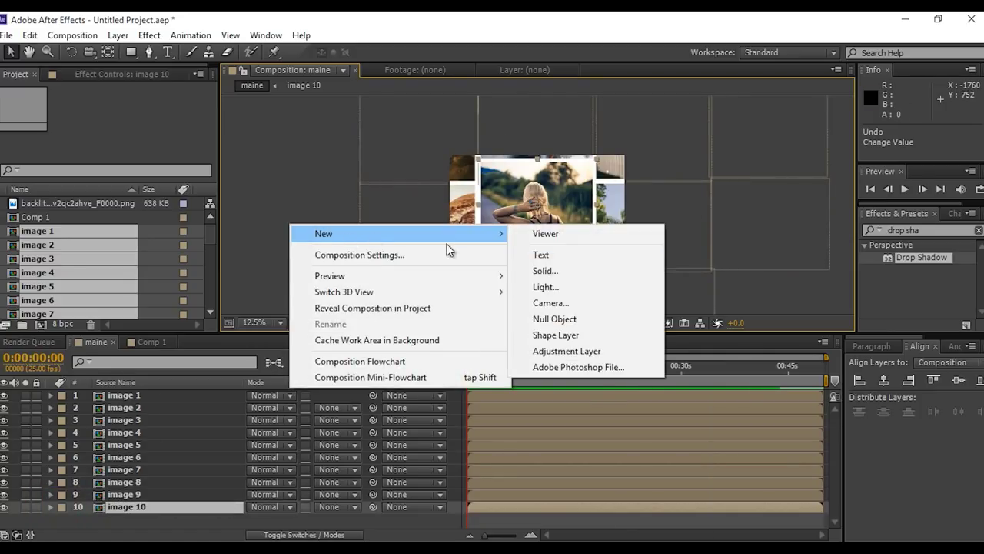
pyautogui.click(577, 302)
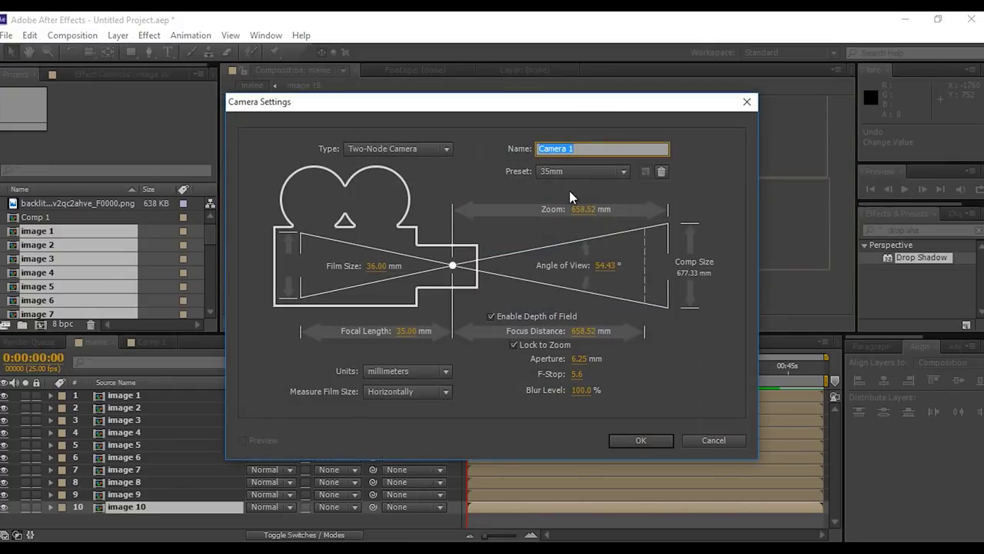
pyautogui.click(639, 441)
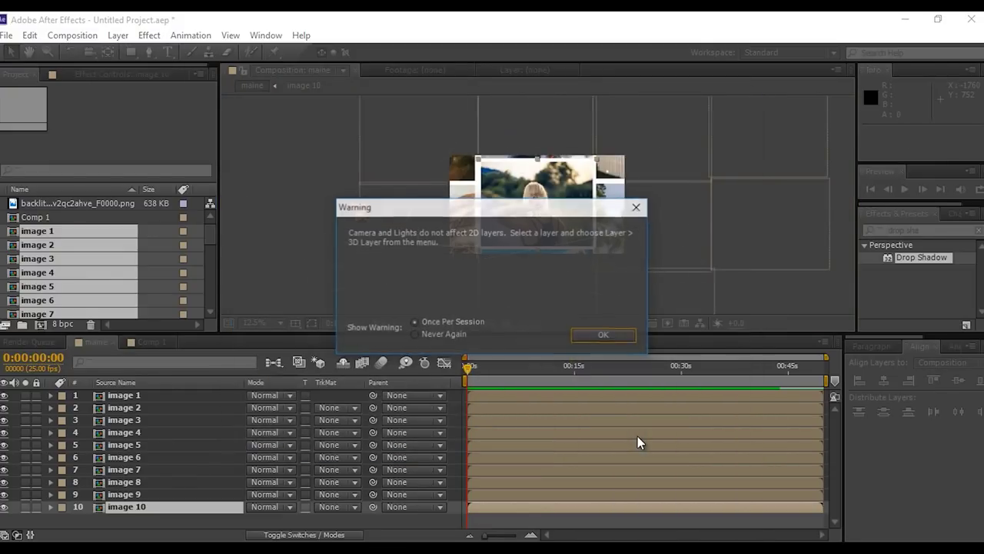
pyautogui.click(604, 335)
# Turn on the 3D Layer switch for all ten image layers
pyautogui.click(153, 408)
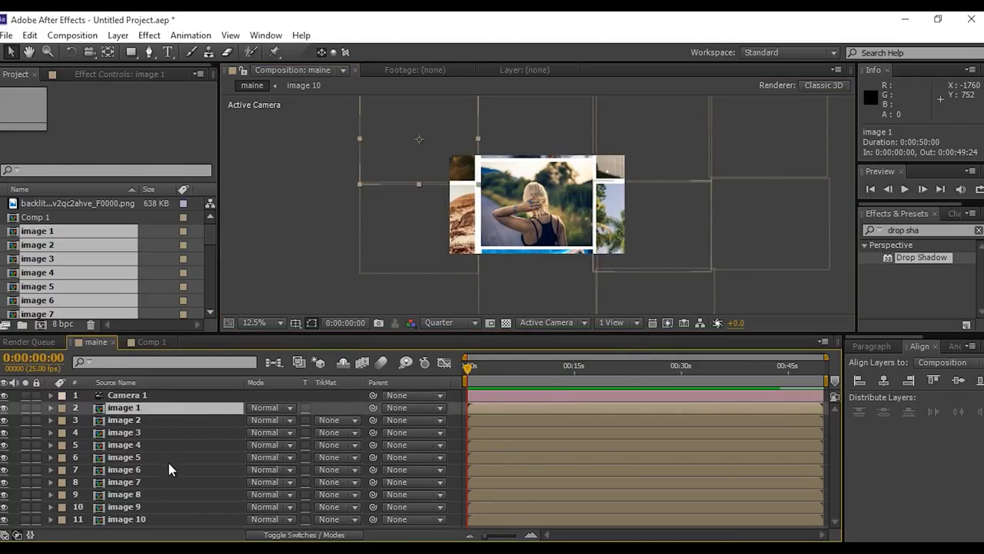
pyautogui.keyDown('shift'); pyautogui.click(136, 519); pyautogui.keyUp('shift')
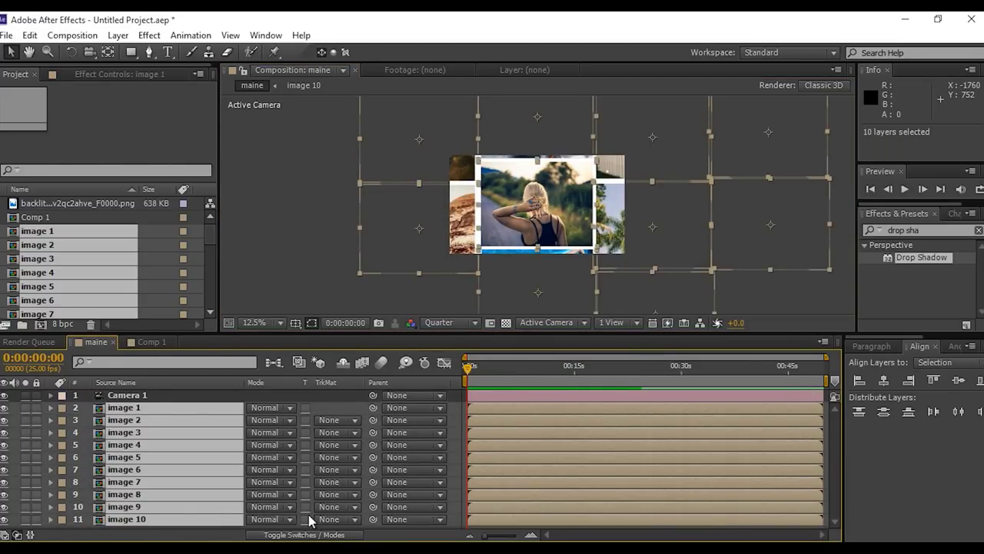
pyautogui.click(322, 535)
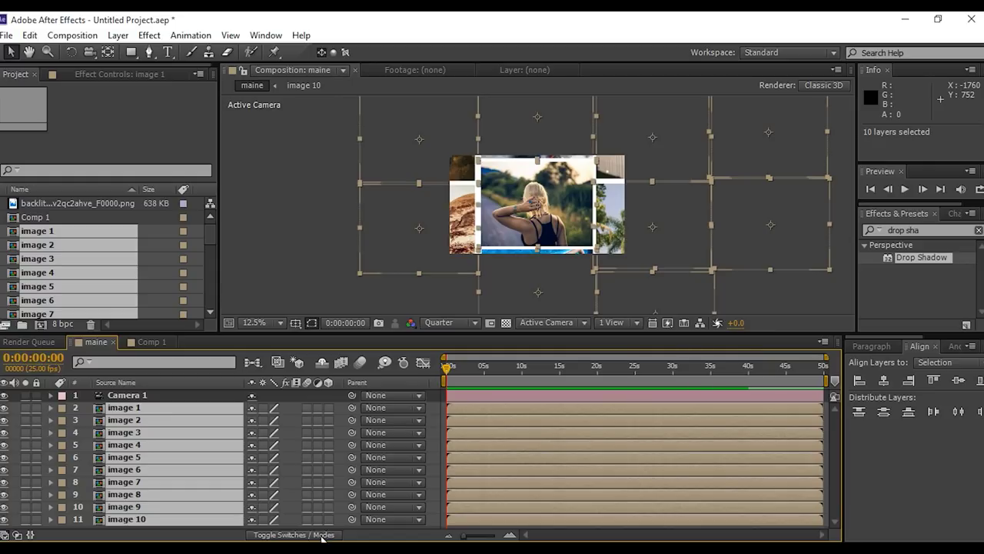
pyautogui.click(327, 417)
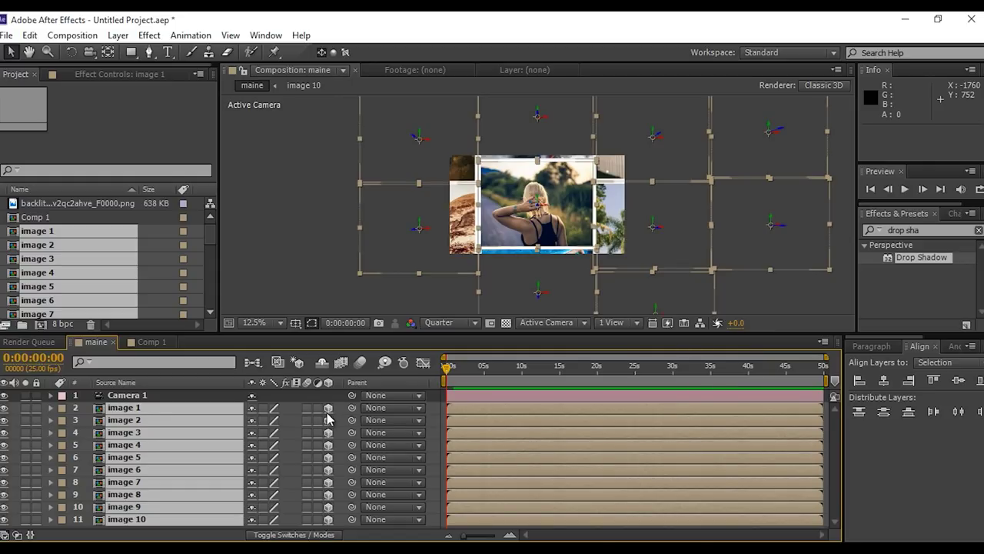
pyautogui.click(318, 224)
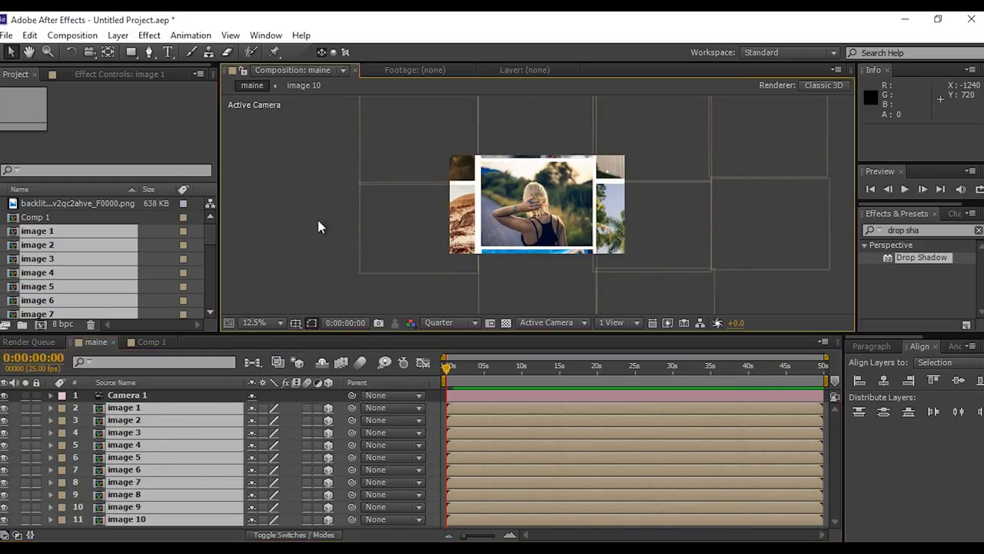
# Add a Null Object and parent Camera 1 to Null 1
pyautogui.rightClick(275, 233)
pyautogui.moveTo(330, 239)
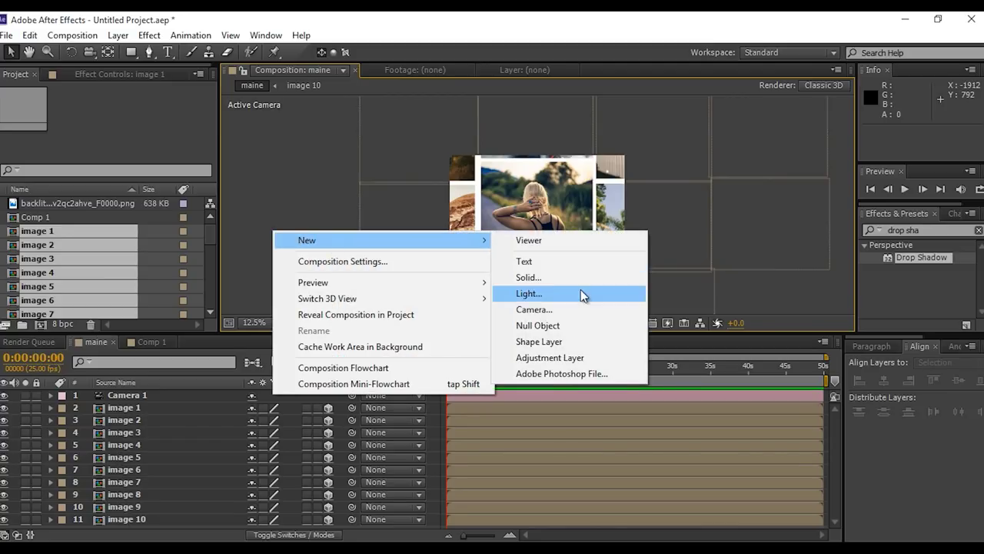
pyautogui.click(554, 325)
pyautogui.click(129, 406)
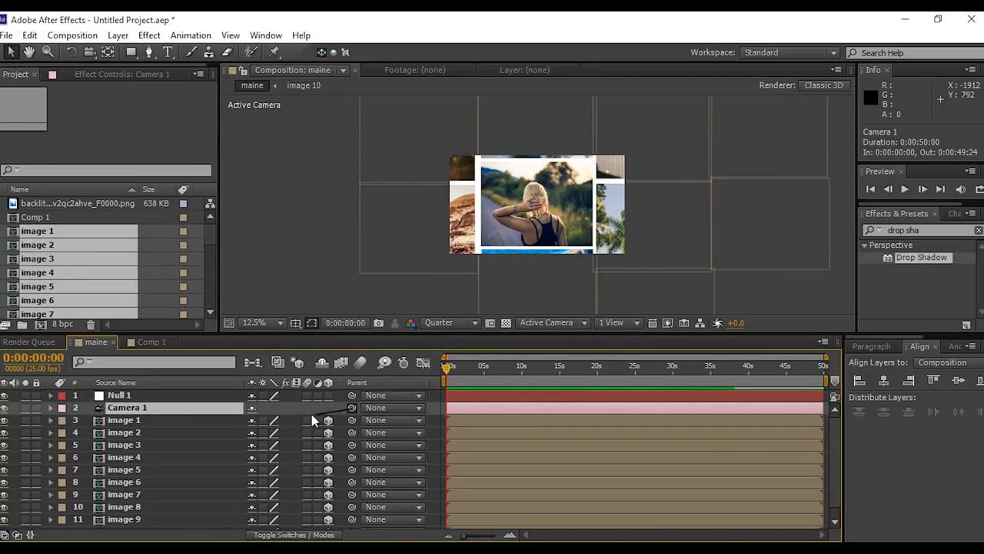
pyautogui.moveTo(313, 419); pyautogui.dragTo(112, 394)
# Show Null 1's Position and make Null 1 a 3D layer
pyautogui.click(119, 396)
pyautogui.press('p')
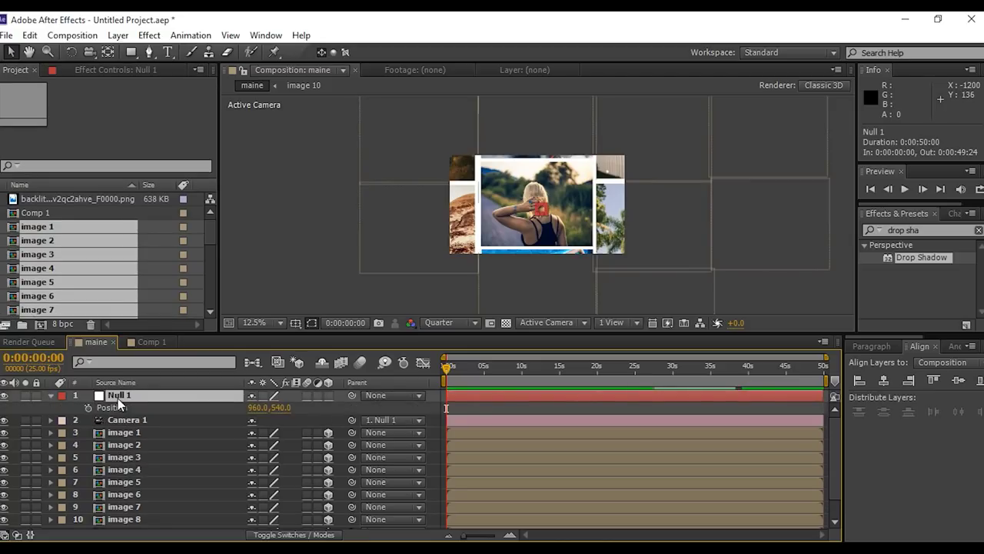
pyautogui.click(330, 395)
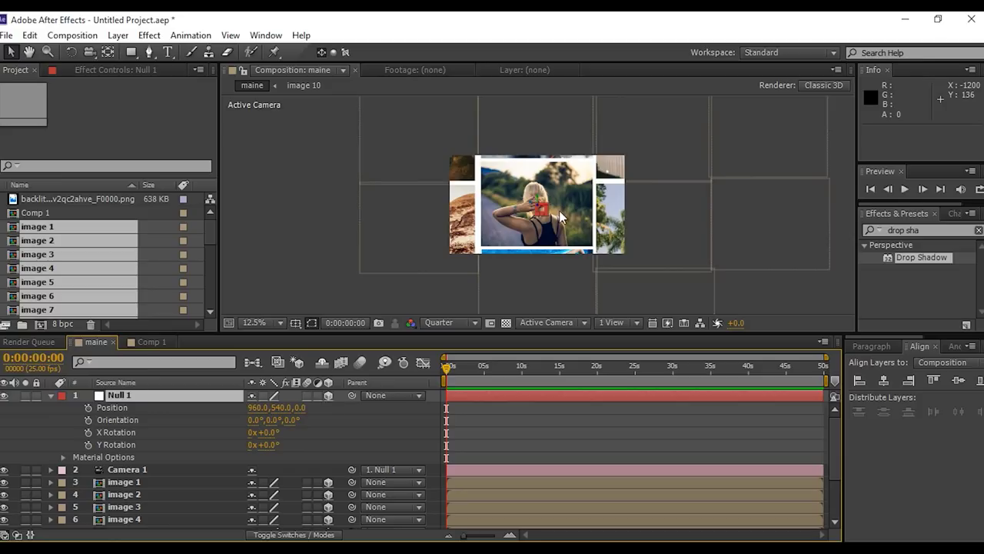
pyautogui.press(',')
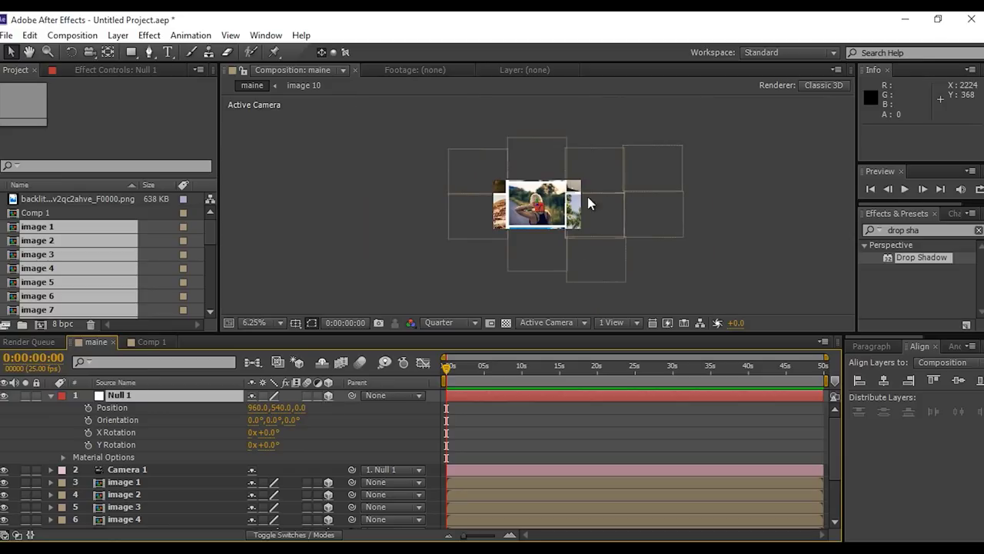
pyautogui.press('.')
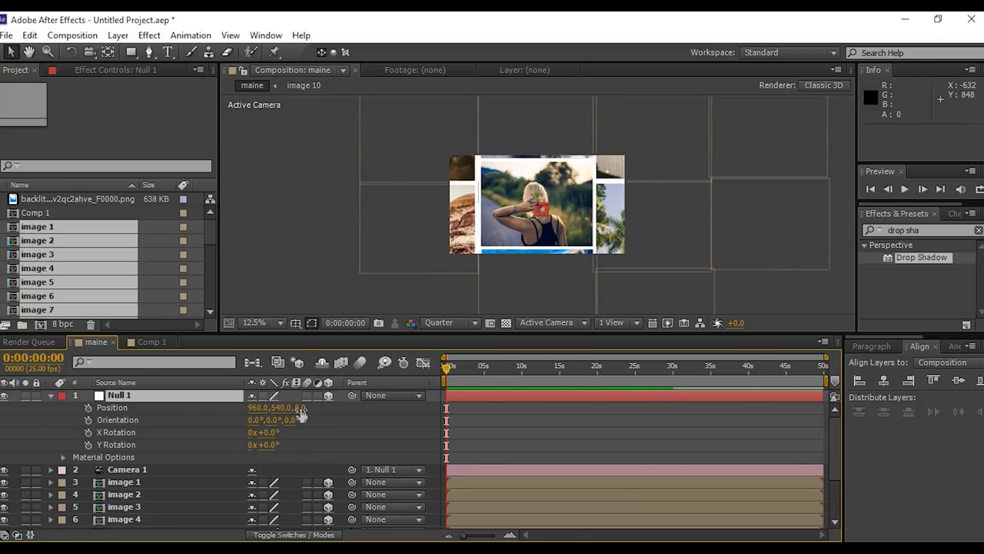
# Set Null 1's Z position to -80, then scrub it deeper to about -843
pyautogui.click(300, 409)
pyautogui.write('-80')
pyautogui.press('Return')
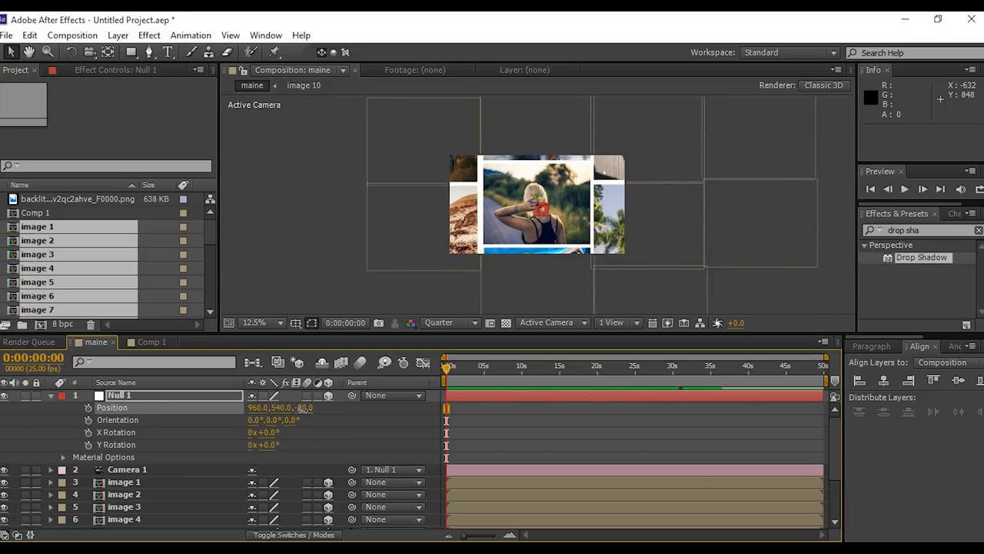
pyautogui.moveTo(304, 409); pyautogui.dragTo(310, 426)
pyautogui.press('.')
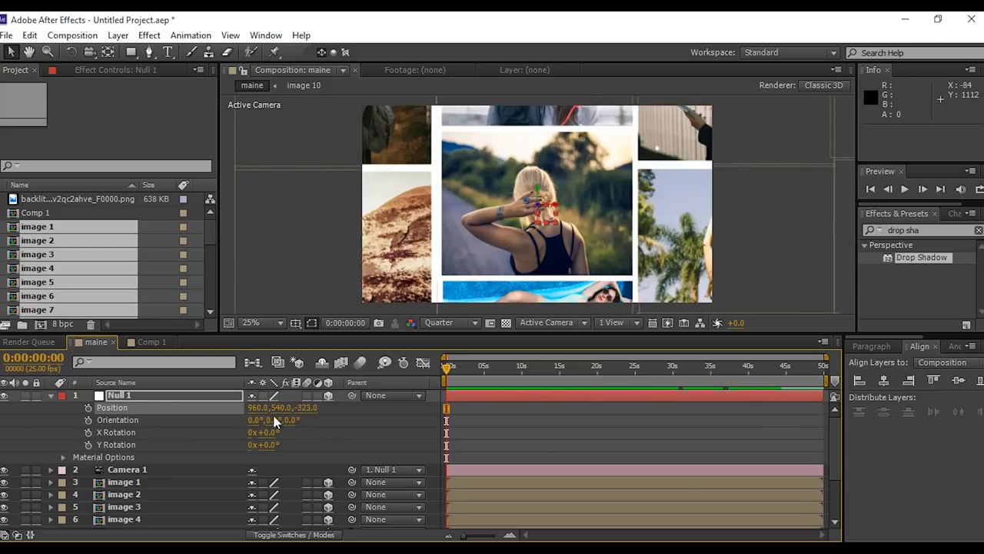
pyautogui.moveTo(77, 433); pyautogui.dragTo(258, 432)
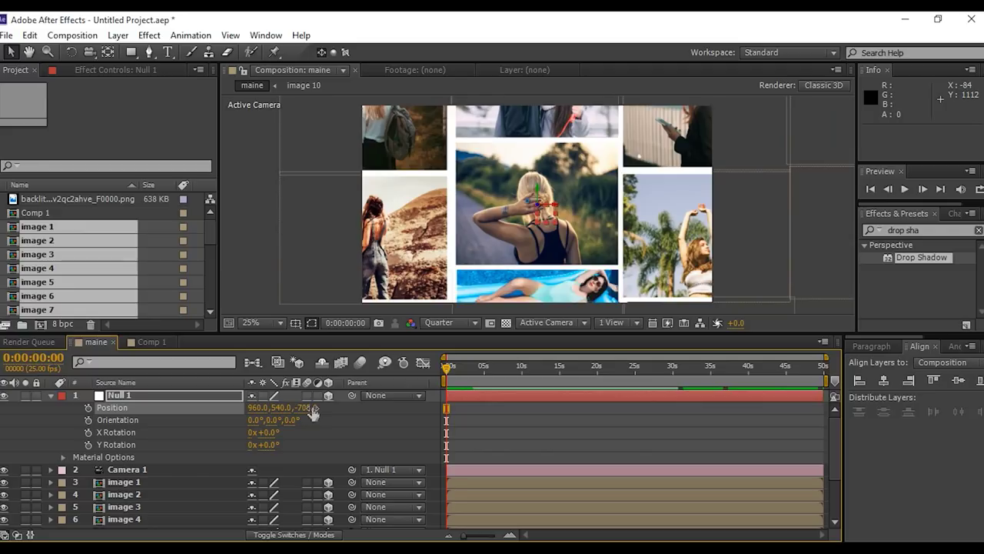
pyautogui.moveTo(313, 413); pyautogui.dragTo(306, 416)
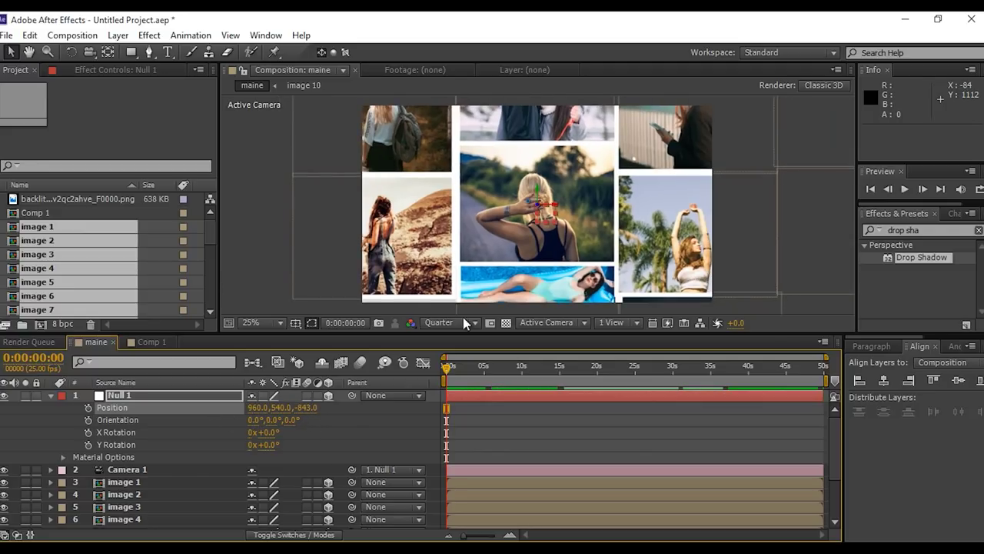
# Set a Null 1 Position keyframe at 0:00:00:00 and zoom the timeline to 12 seconds
pyautogui.scroll(-2, 629, 249)
pyautogui.scroll(2, 629, 248)
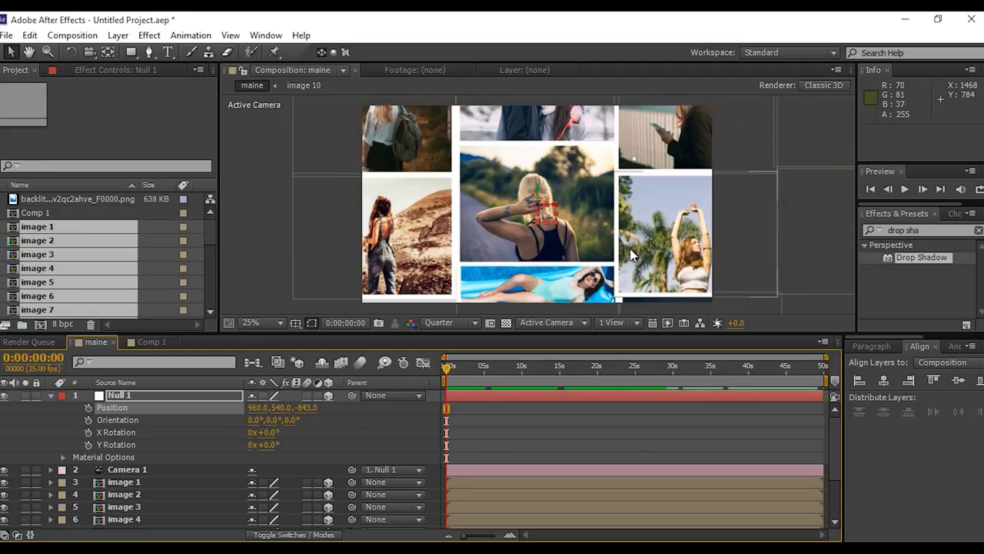
pyautogui.scroll(-2, 593, 226)
pyautogui.scroll(2, 593, 226)
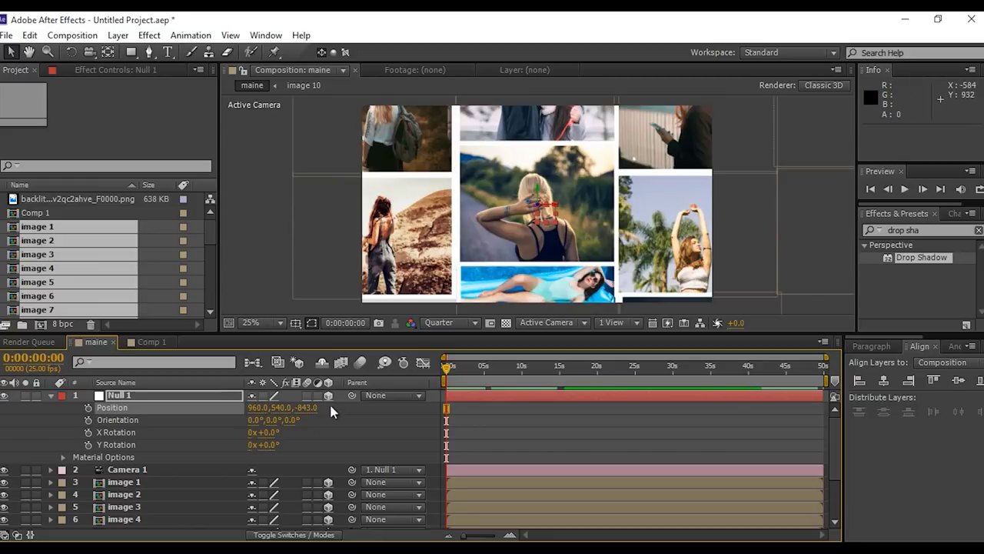
pyautogui.click(89, 408)
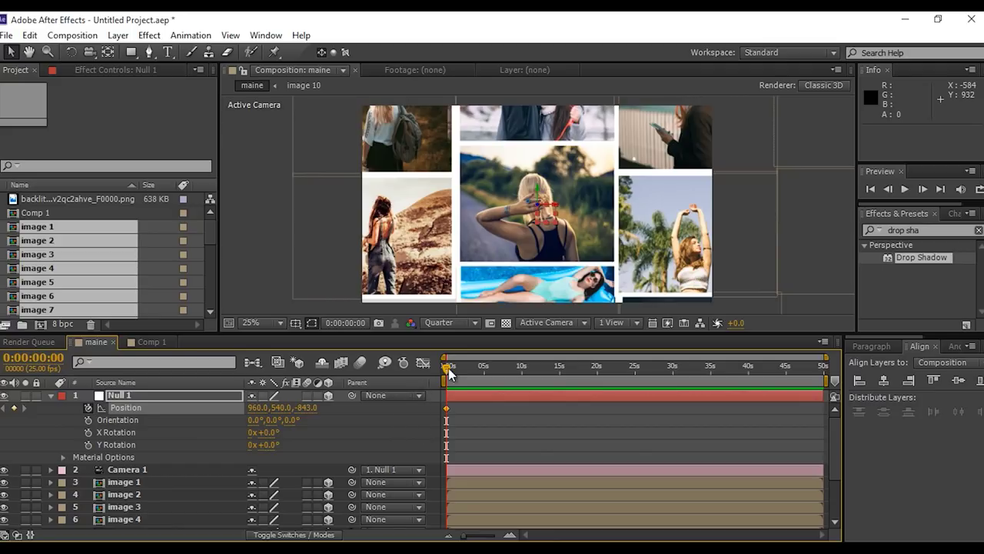
pyautogui.click(512, 535)
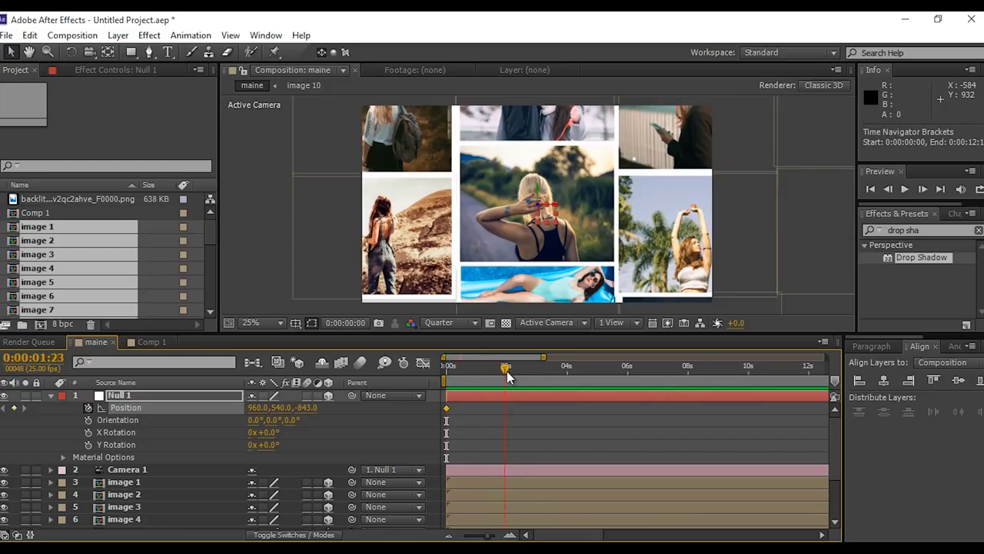
# Key Null 1's Position at 0:00:03:10 with X 3461 (3461, 658, -797), then select both Position keyframes
pyautogui.moveTo(507, 371); pyautogui.dragTo(505, 374)
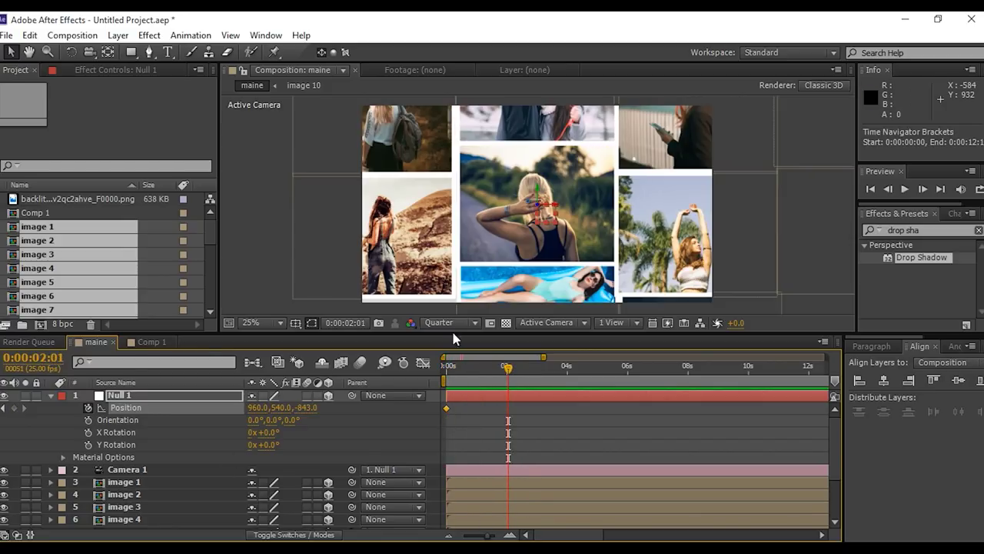
pyautogui.scroll(-2, 682, 202)
pyautogui.press('space')
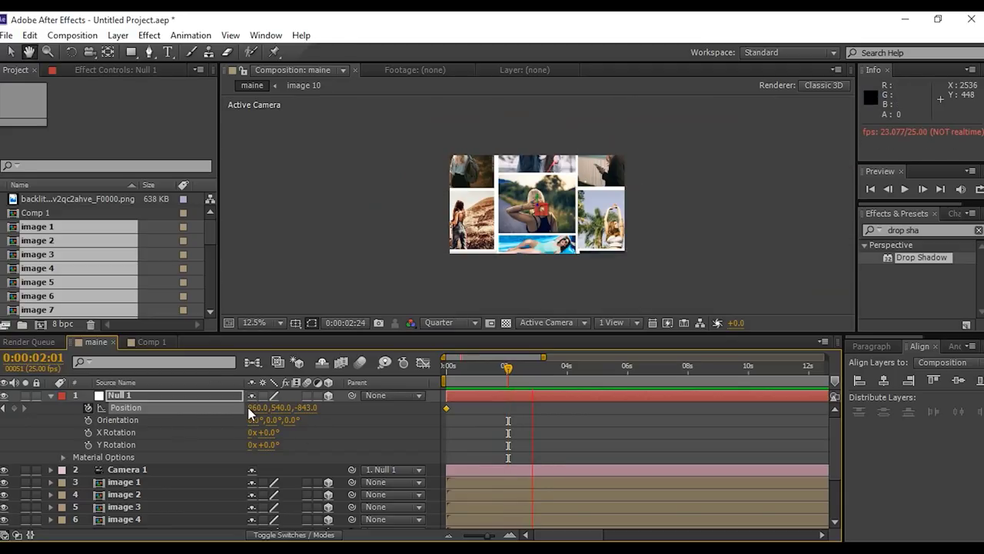
pyautogui.moveTo(255, 416); pyautogui.dragTo(569, 426)
pyautogui.moveTo(258, 416); pyautogui.dragTo(339, 407)
pyautogui.moveTo(264, 407); pyautogui.dragTo(352, 409)
pyautogui.scroll(2, 589, 246)
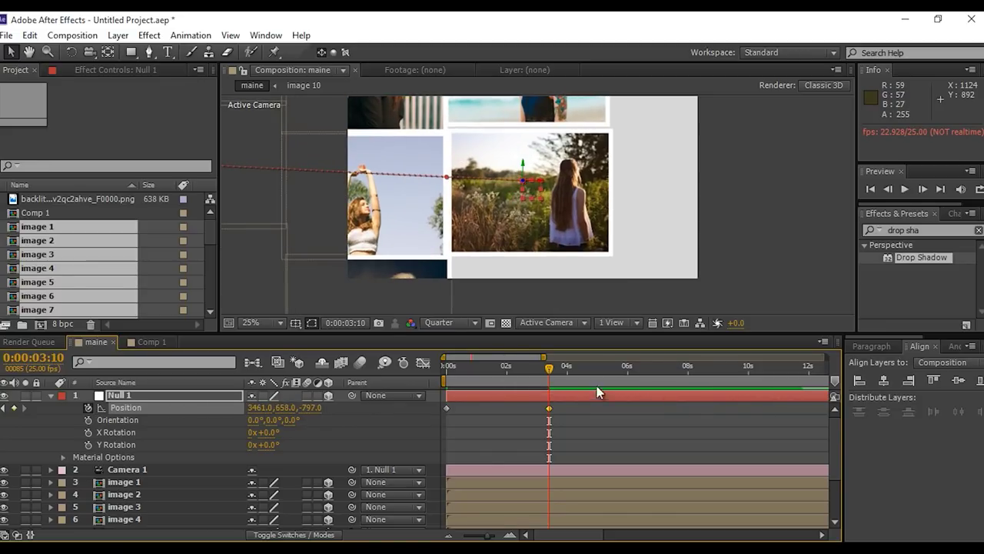
pyautogui.moveTo(563, 405); pyautogui.dragTo(433, 422)
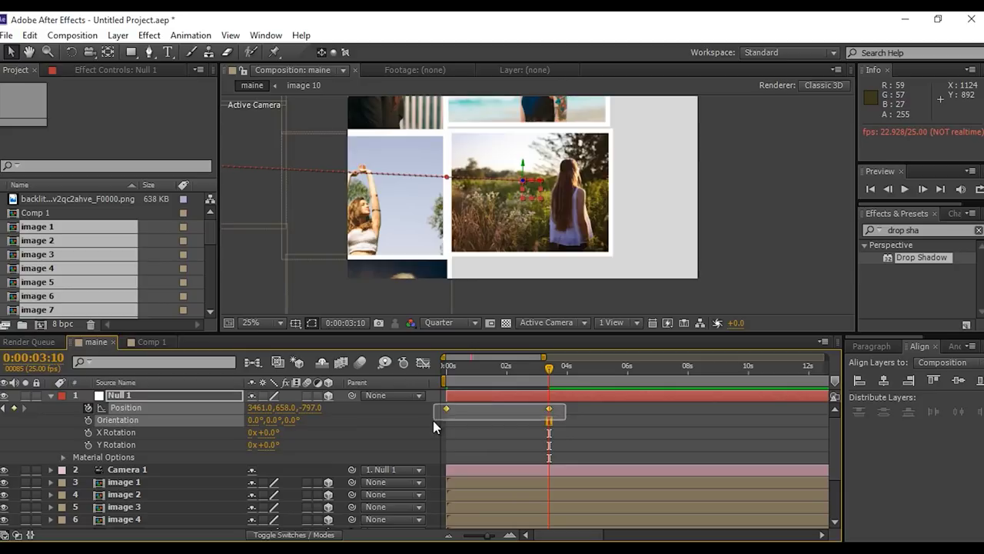
pyautogui.rightClick(550, 413)
pyautogui.moveTo(606, 399)
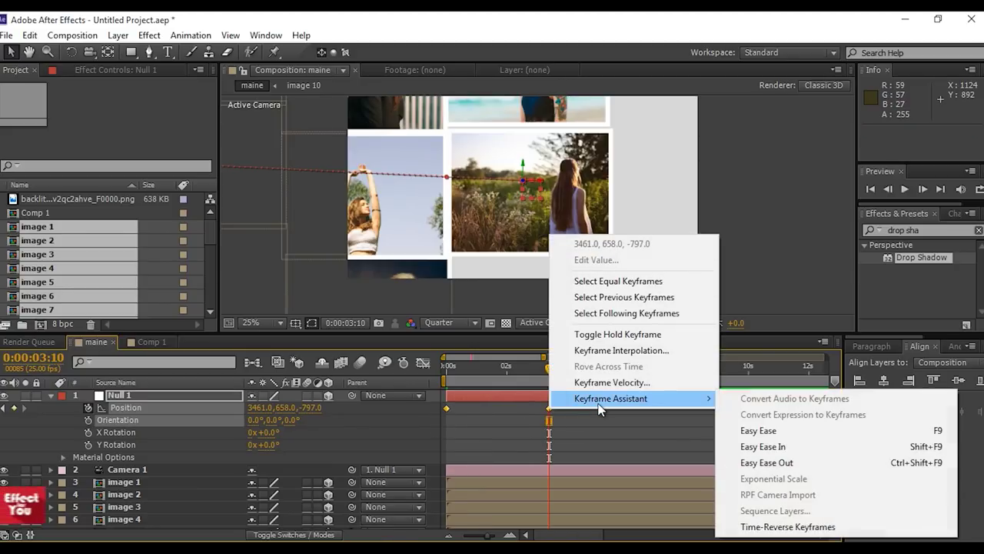
pyautogui.click(783, 435)
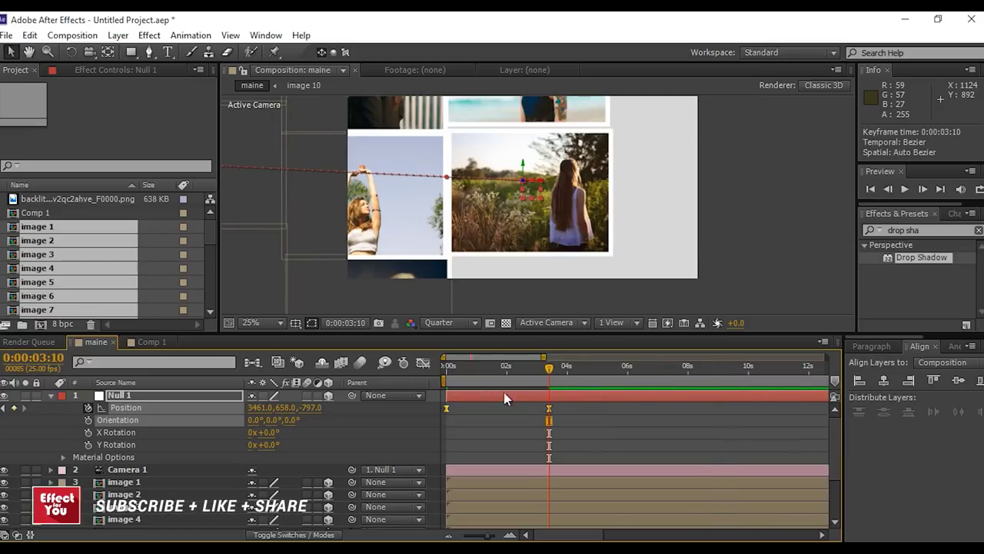
pyautogui.click(422, 362)
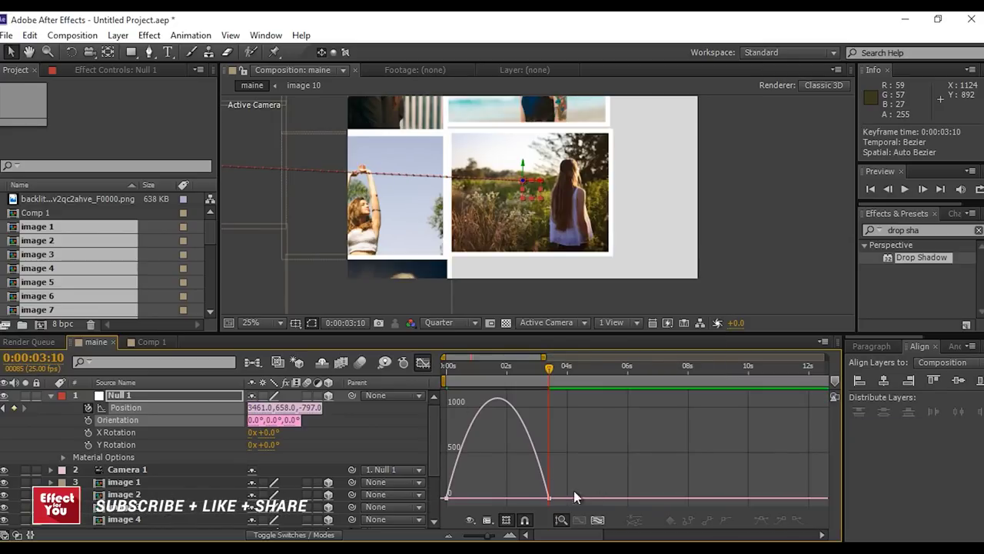
pyautogui.moveTo(575, 492); pyautogui.dragTo(469, 501)
pyautogui.click(423, 366)
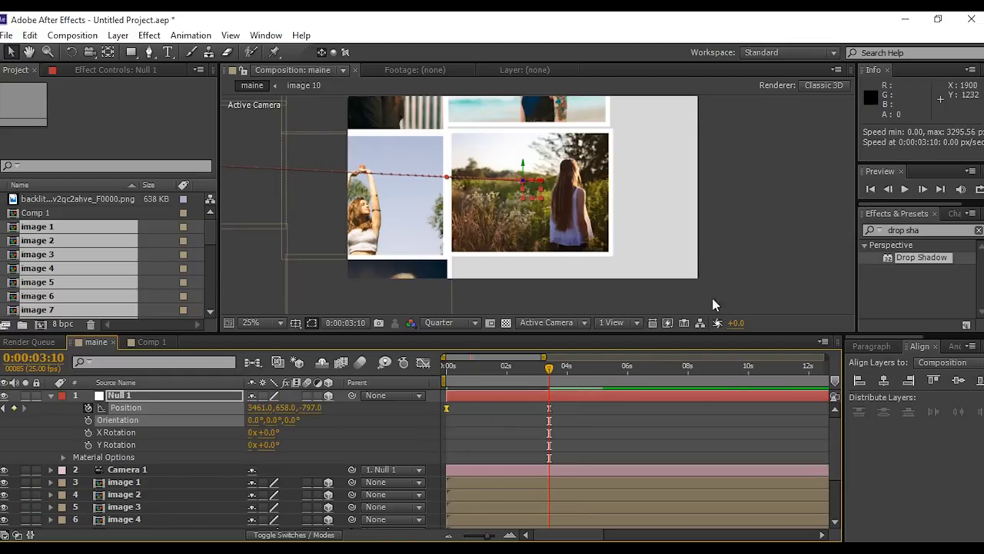
# Preview Null 1's camera animation from the start at 12.5% view zoom
pyautogui.press(',')
pyautogui.press('Home')
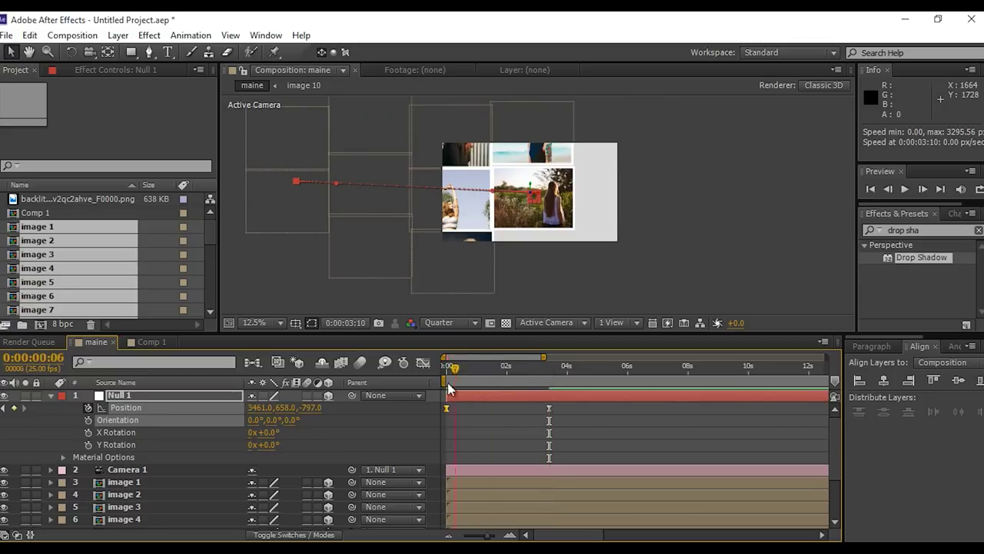
pyautogui.press('space')
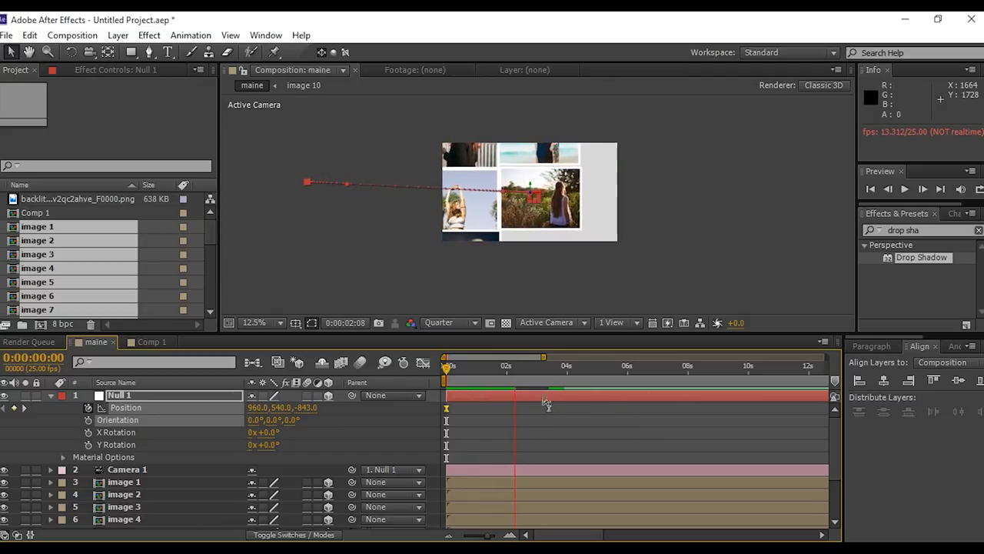
pyautogui.press('space')
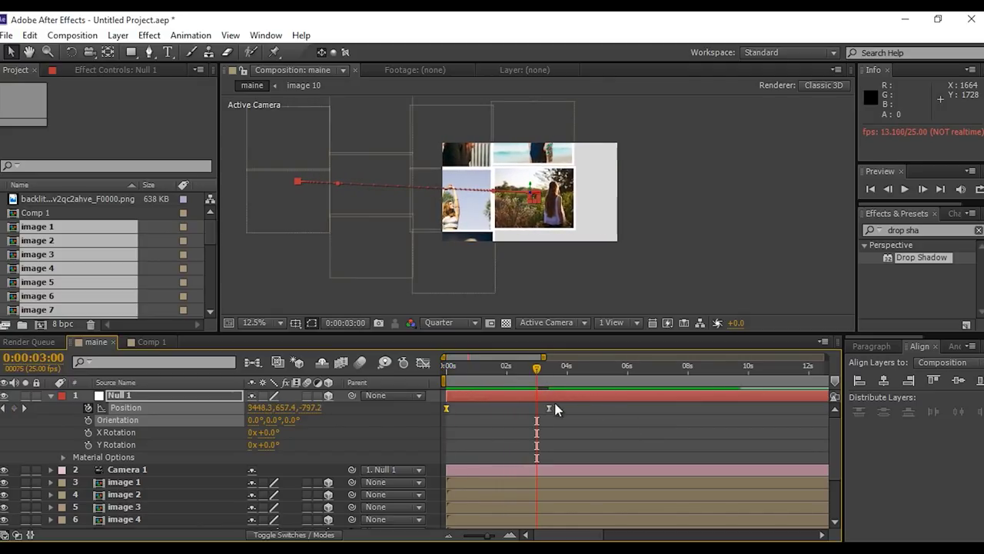
# Retime the last Position keyframe to about 2 seconds, holding 3461, 658, -797 until 0:00:03:00
pyautogui.click(529, 407)
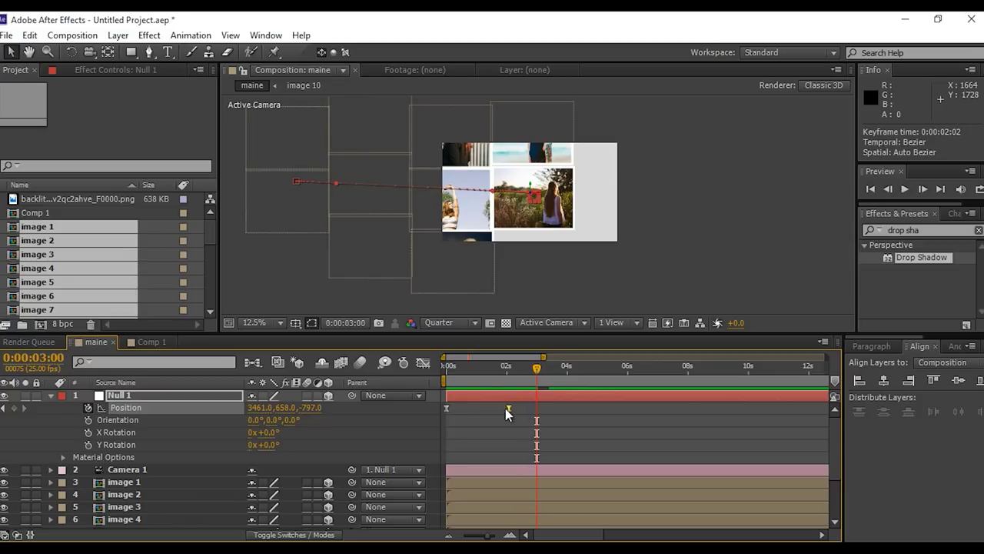
pyautogui.scroll(2, 505, 408)
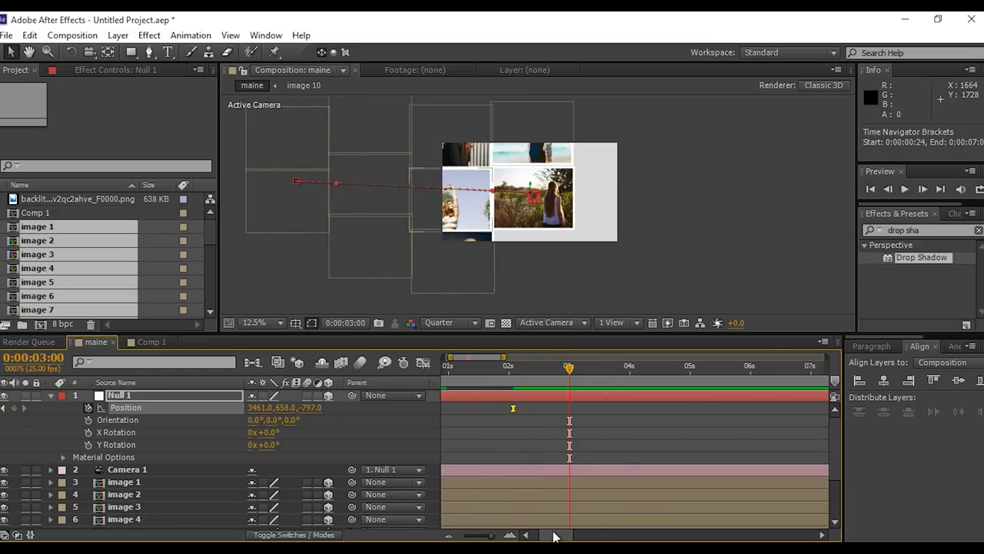
pyautogui.scroll(2, 556, 534)
pyautogui.moveTo(582, 381); pyautogui.dragTo(563, 381)
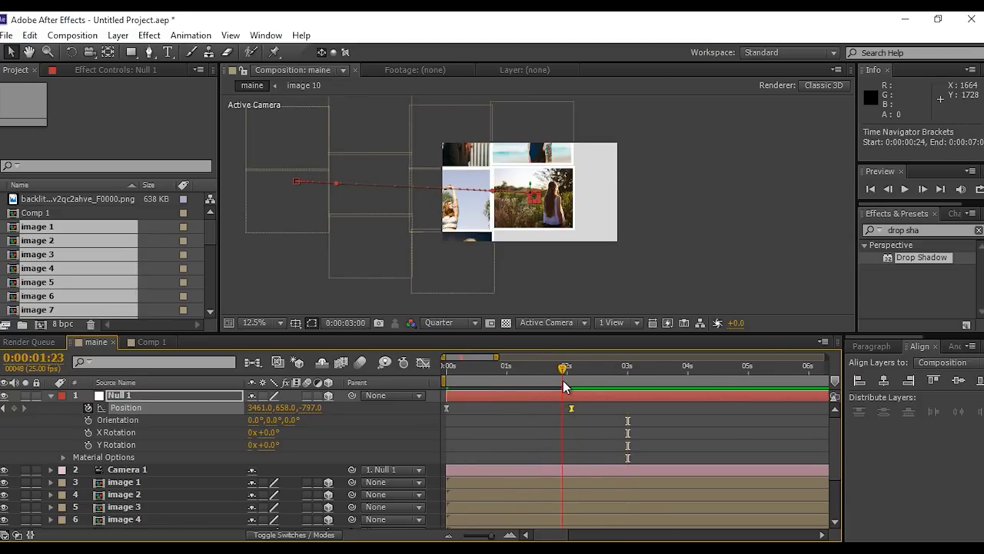
pyautogui.scroll(-2, 563, 385)
pyautogui.press('space')
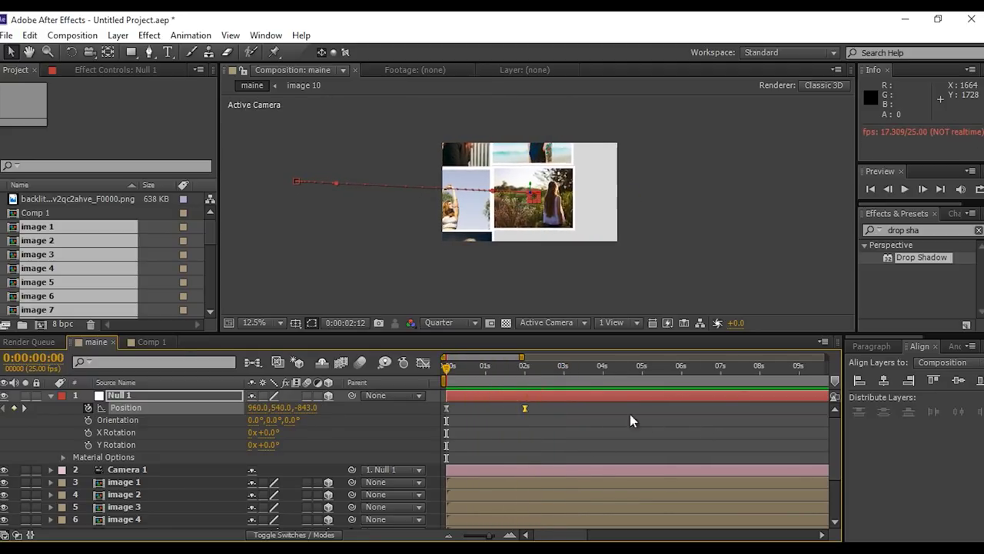
pyautogui.click(540, 364)
pyautogui.scroll(3, 548, 381)
pyautogui.scroll(2, 548, 373)
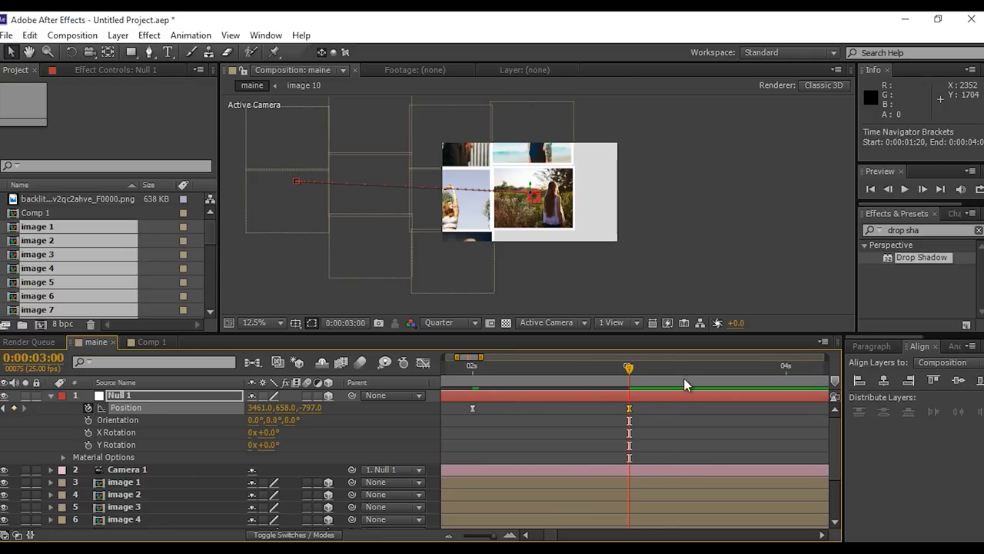
# Key Null 1's Position at 0:00:05:00 as 2278, -165, -434
pyautogui.scroll(-3, 684, 377)
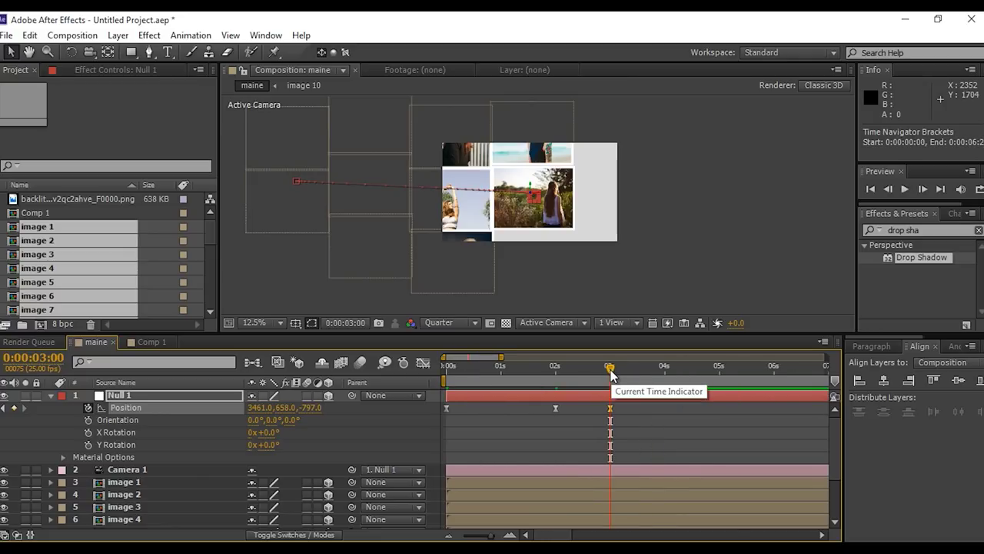
pyautogui.moveTo(610, 373); pyautogui.dragTo(656, 378)
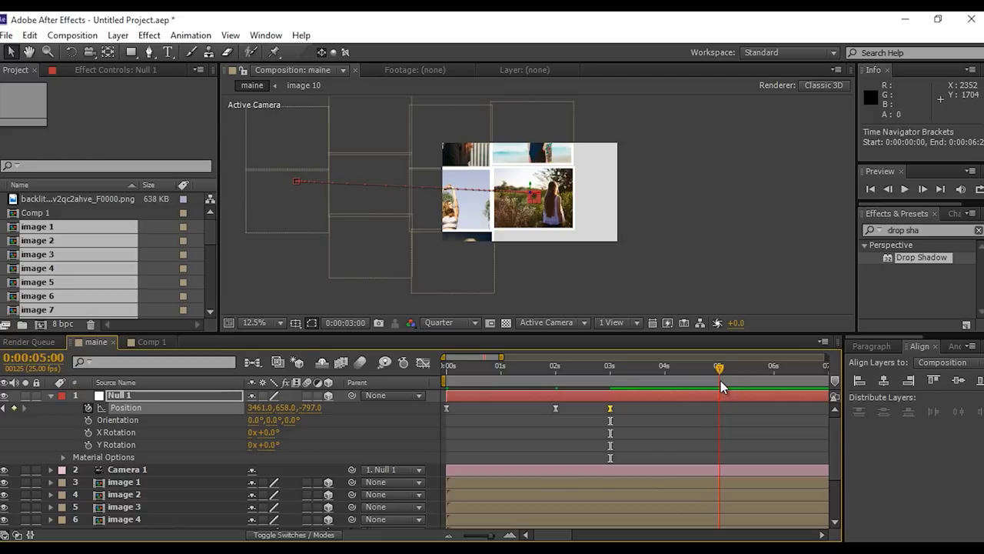
pyautogui.moveTo(610, 433); pyautogui.dragTo(720, 433)
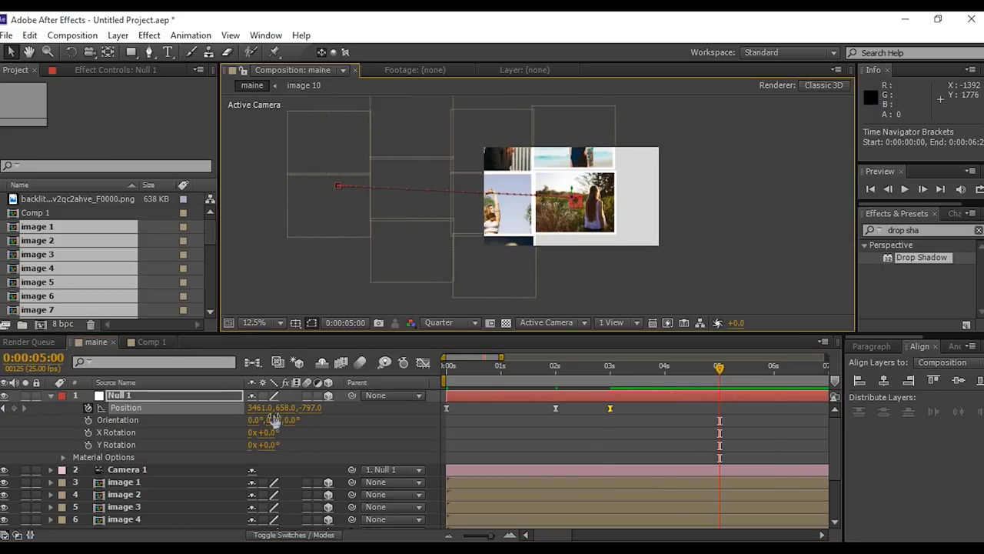
pyautogui.moveTo(265, 408); pyautogui.dragTo(106, 419)
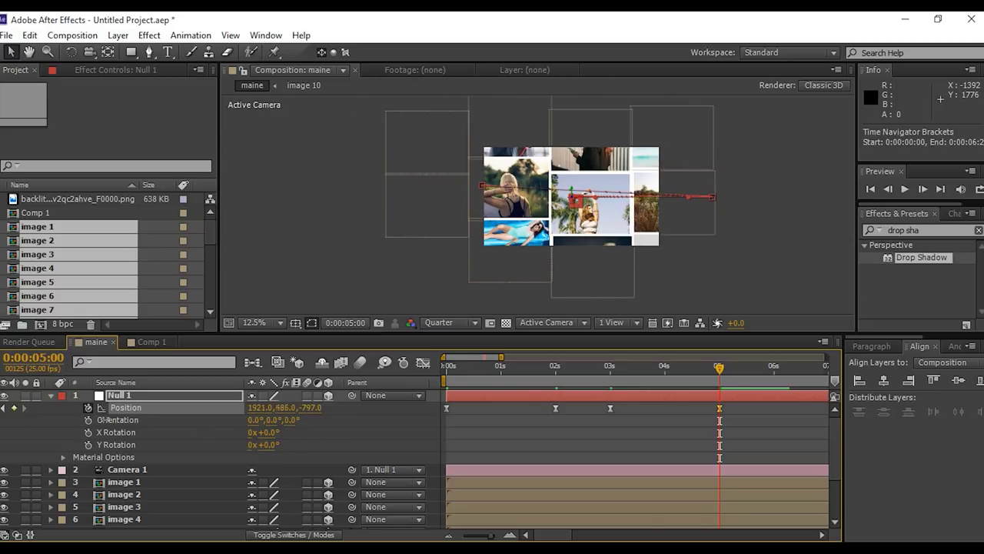
pyautogui.moveTo(283, 408)
pyautogui.mouseDown()
pyautogui.moveTo(235, 413)
pyautogui.moveTo(324, 416)
pyautogui.moveTo(259, 416)
pyautogui.moveTo(295, 406)
pyautogui.moveTo(269, 416)
pyautogui.moveTo(290, 413)
pyautogui.mouseUp()
# Check the framing at 25% zoom, then preview the four-keyframe camera path from the start
pyautogui.press('.')
pyautogui.press(',')
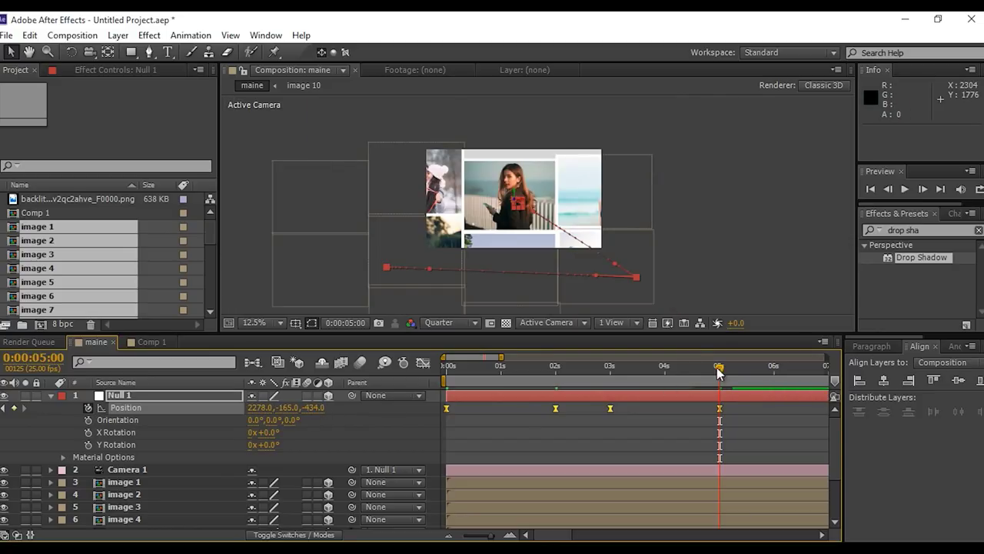
pyautogui.press('space')
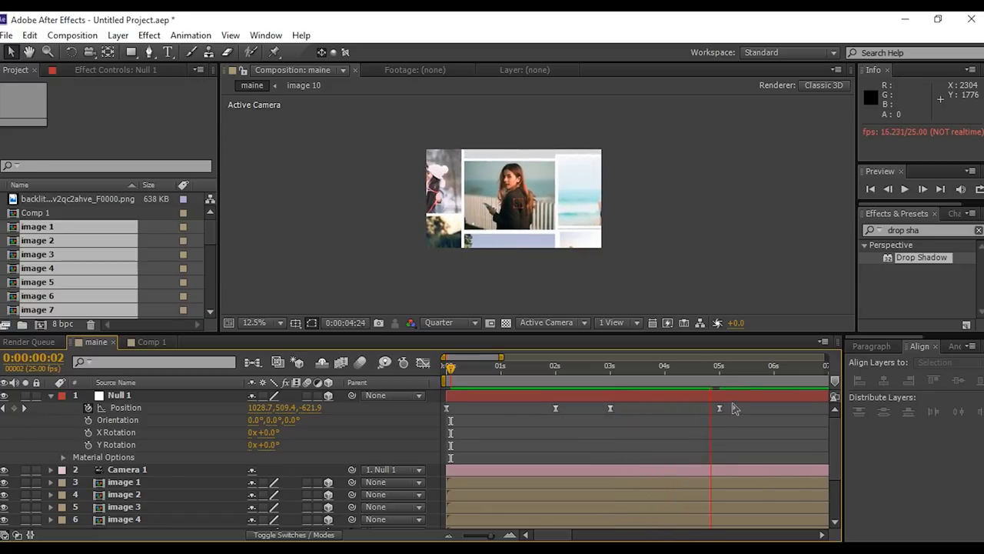
# Move the 5-second Position keyframe to about 4:14 and preview the retimed move up to 5:24
pyautogui.click(719, 366)
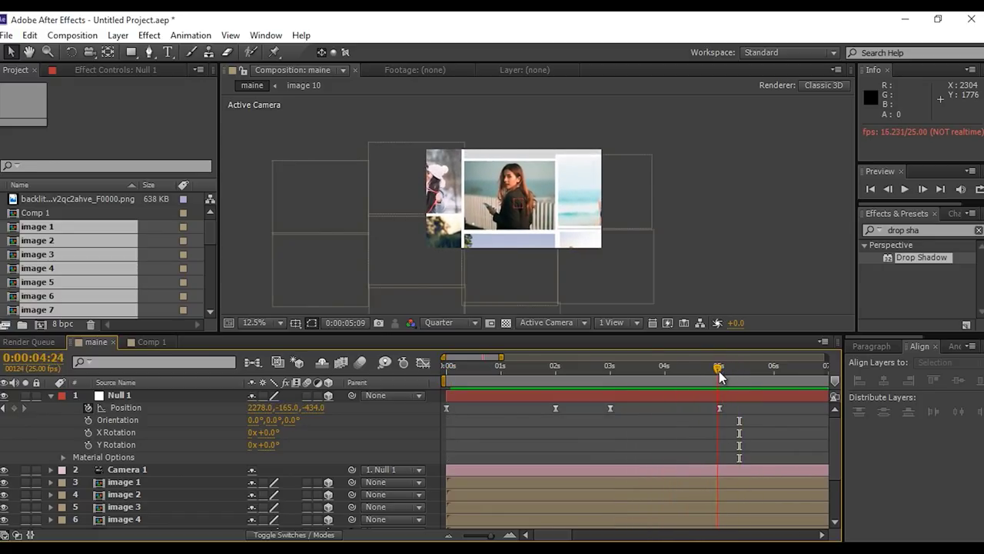
pyautogui.moveTo(719, 408); pyautogui.dragTo(696, 409)
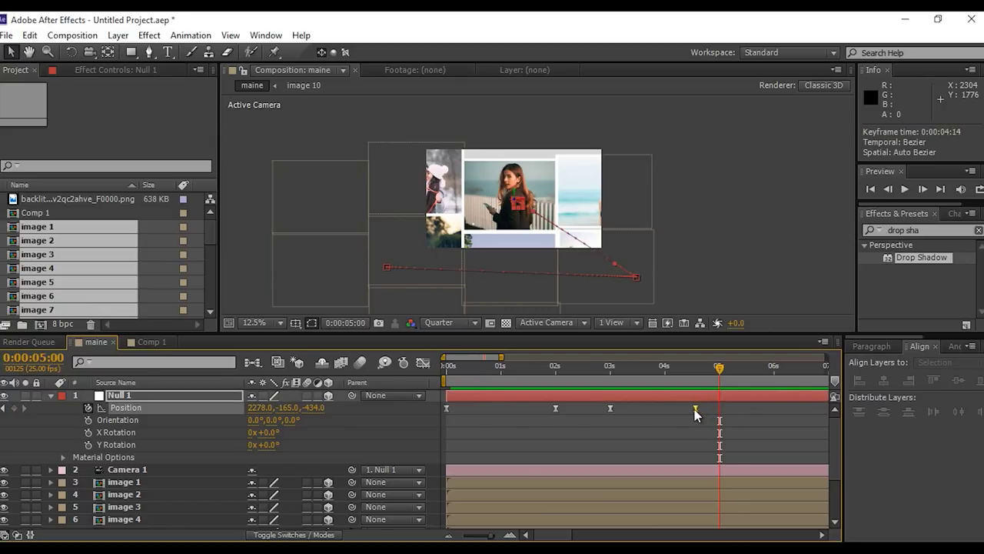
pyautogui.click(596, 367)
pyautogui.press('space')
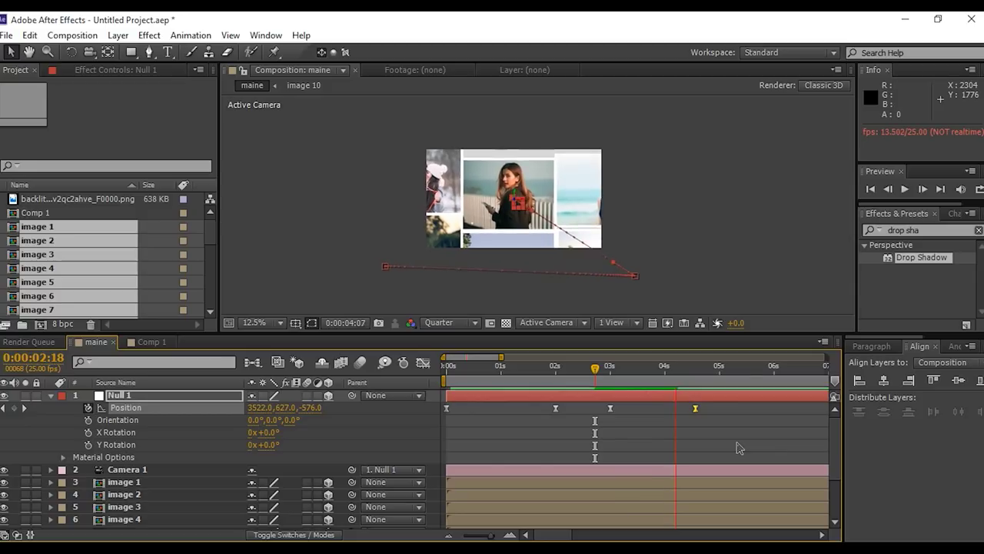
pyautogui.click(774, 368)
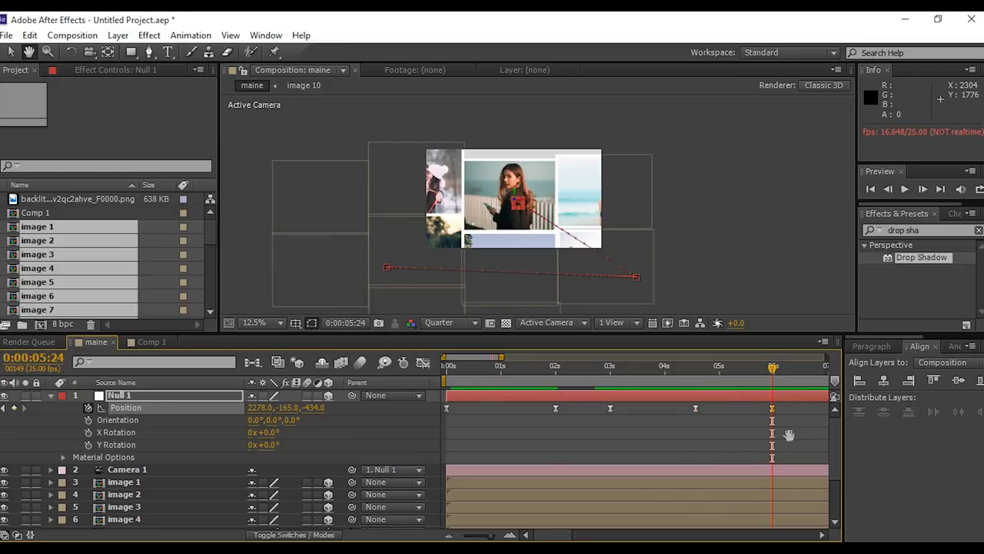
# Key Null 1's Position at 0:00:07:09, shifting it to frame a new area of the photo grid
pyautogui.moveTo(733, 443); pyautogui.dragTo(526, 439)
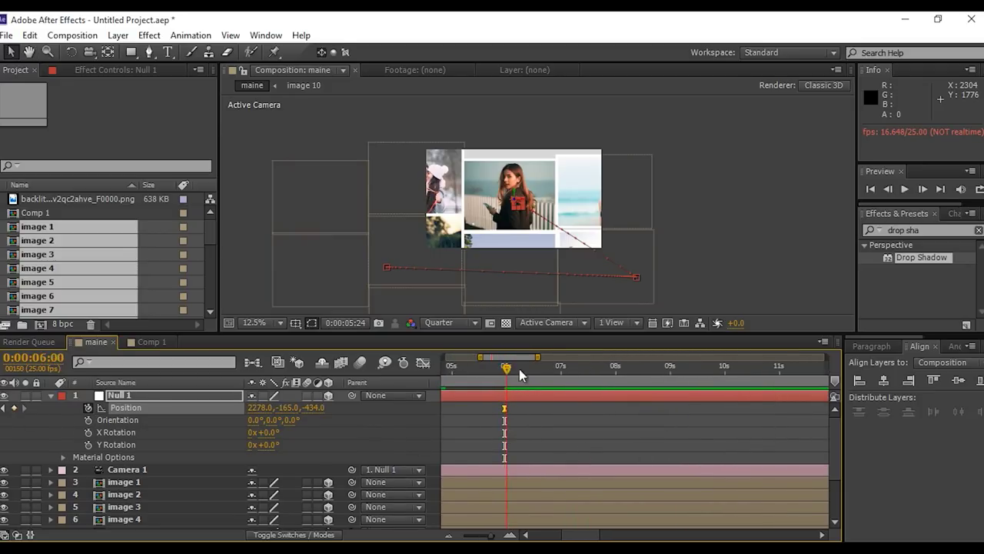
pyautogui.moveTo(519, 370); pyautogui.dragTo(581, 377)
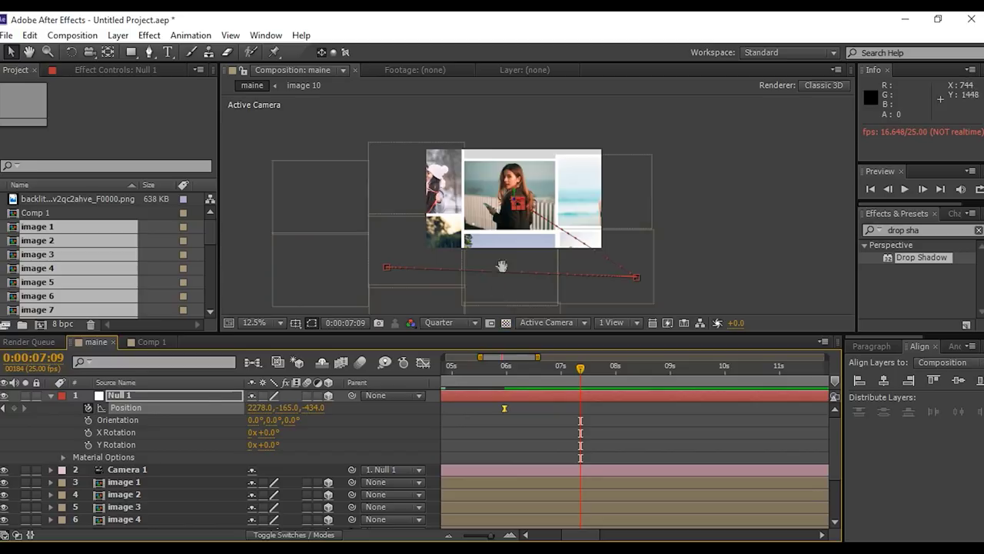
pyautogui.moveTo(500, 266); pyautogui.dragTo(522, 225)
pyautogui.moveTo(260, 407); pyautogui.dragTo(257, 461)
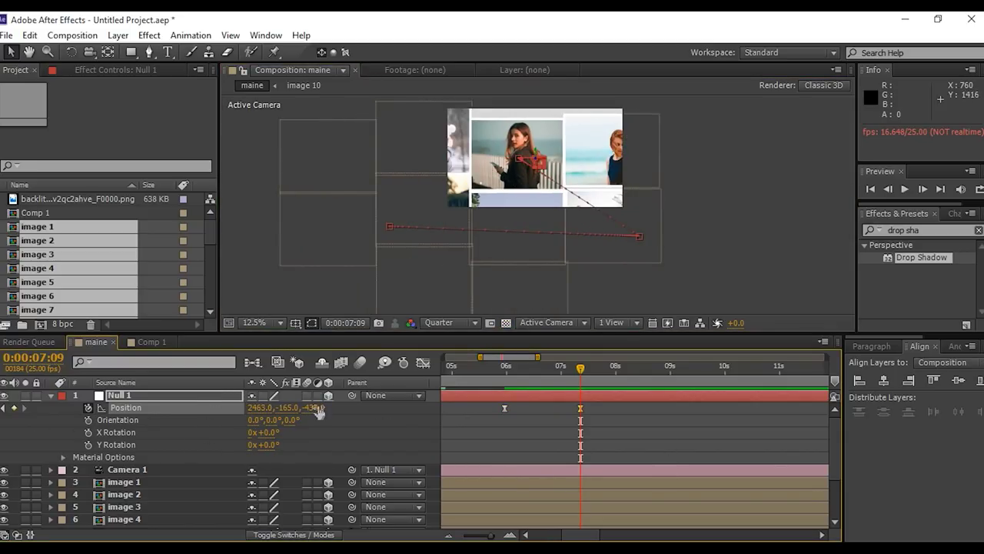
pyautogui.moveTo(259, 408); pyautogui.dragTo(300, 416)
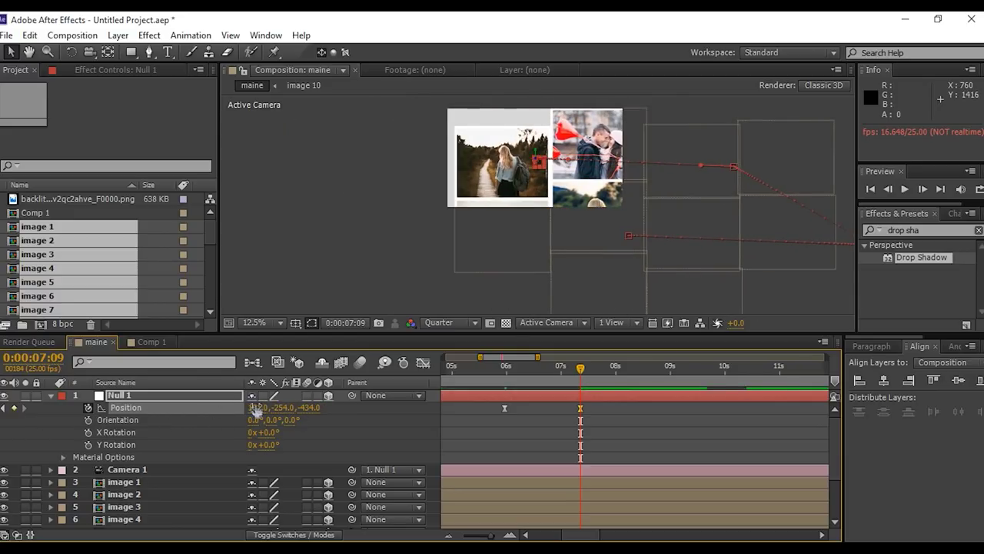
# Preview the camera animation from the start to 8 seconds with the full 25-second timeline shown
pyautogui.moveTo(581, 368); pyautogui.dragTo(433, 386)
pyautogui.press('Home')
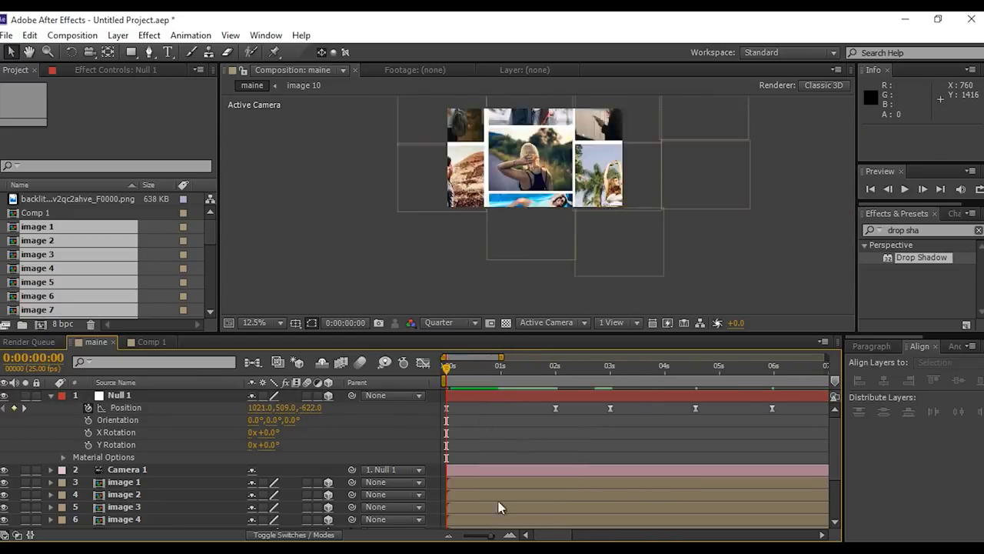
pyautogui.moveTo(490, 535); pyautogui.dragTo(479, 534)
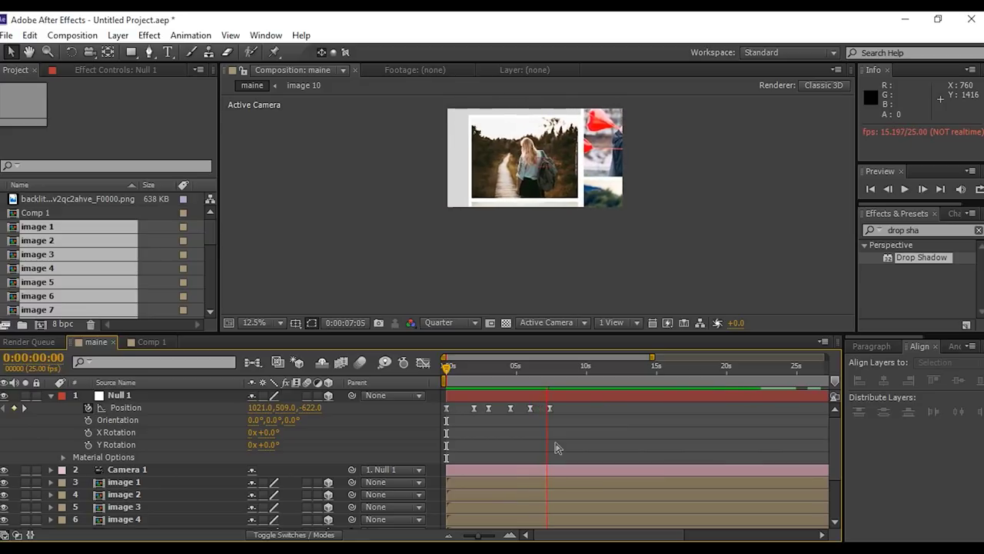
pyautogui.press('space')
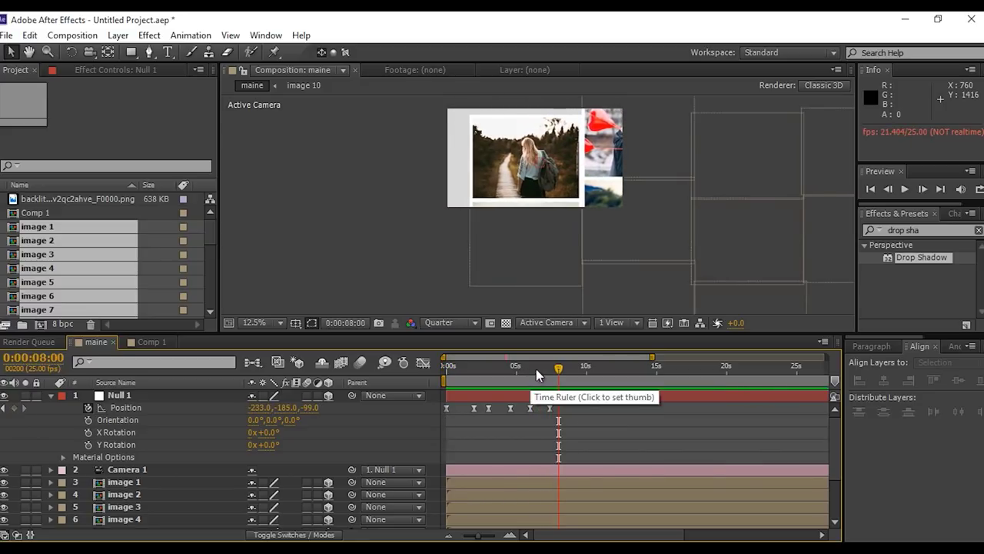
# Collapse Null 1's properties and select the image 1 layer
pyautogui.click(51, 396)
pyautogui.click(126, 420)
pyautogui.scroll(-1, 157, 490)
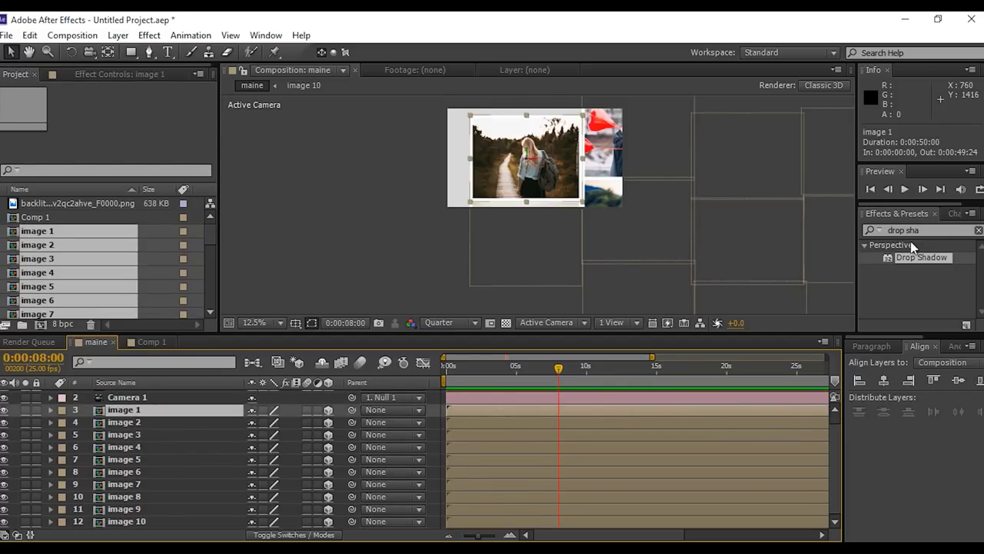
# Apply Drop Shadow to image 1 with softness 10, distance 10 and 30% opacity
pyautogui.moveTo(912, 257); pyautogui.dragTo(119, 411)
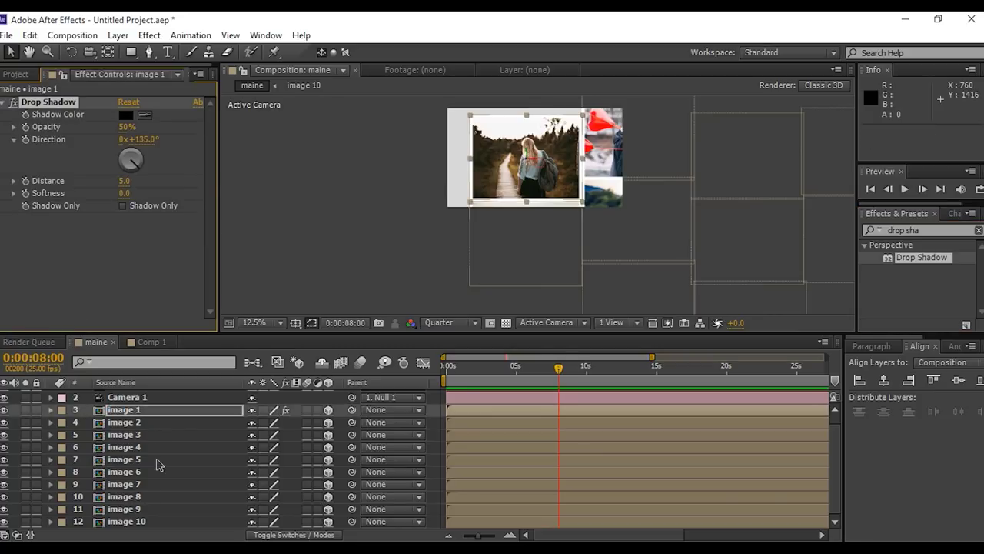
pyautogui.click(125, 193)
pyautogui.write('10')
pyautogui.press('Return')
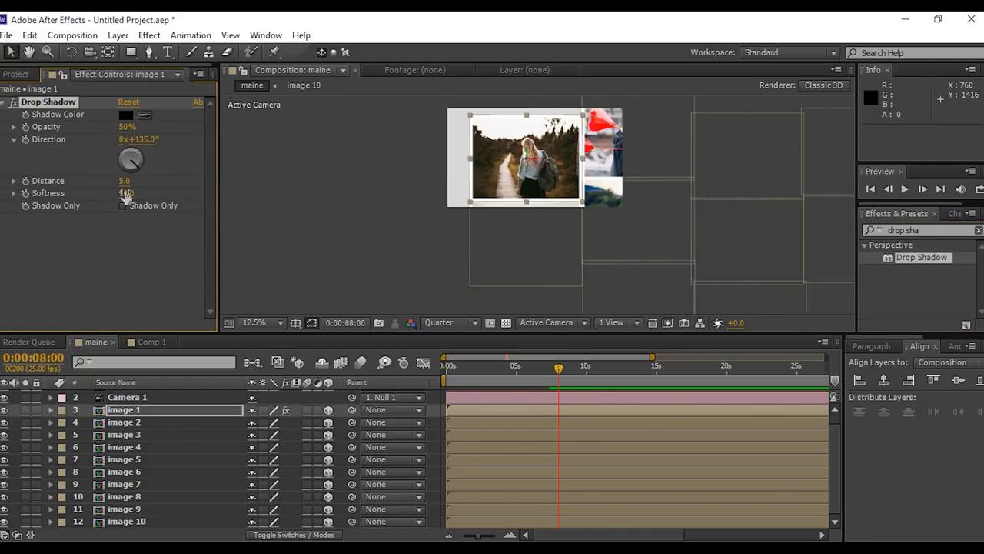
pyautogui.click(124, 181)
pyautogui.write('10')
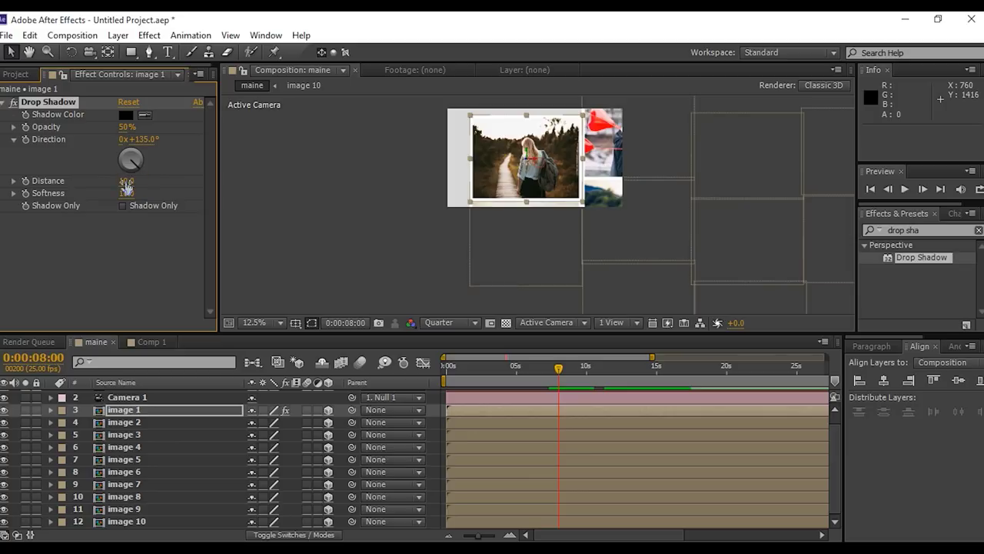
pyautogui.press('Return')
pyautogui.click(127, 127)
pyautogui.write('30')
pyautogui.press('Return')
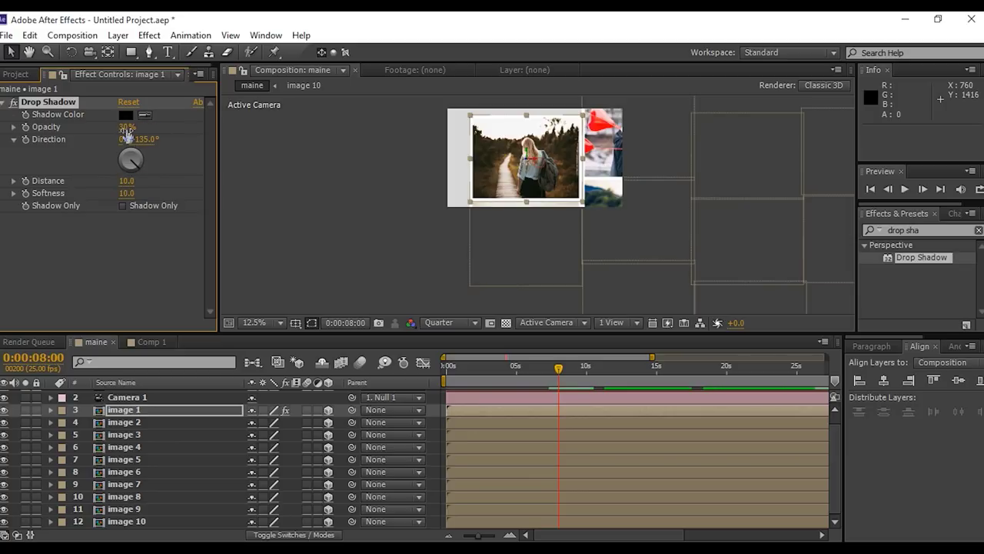
pyautogui.click(83, 280)
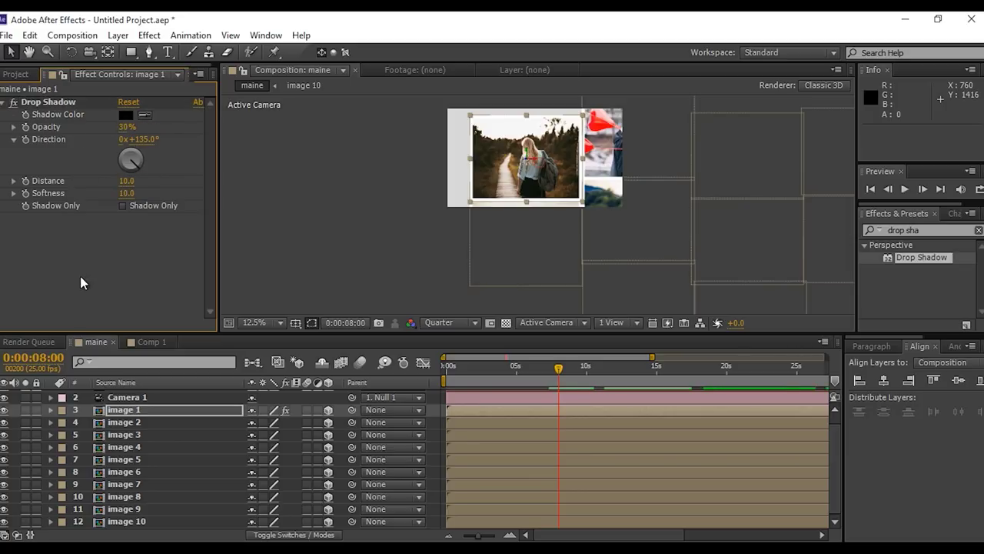
pyautogui.click(52, 108)
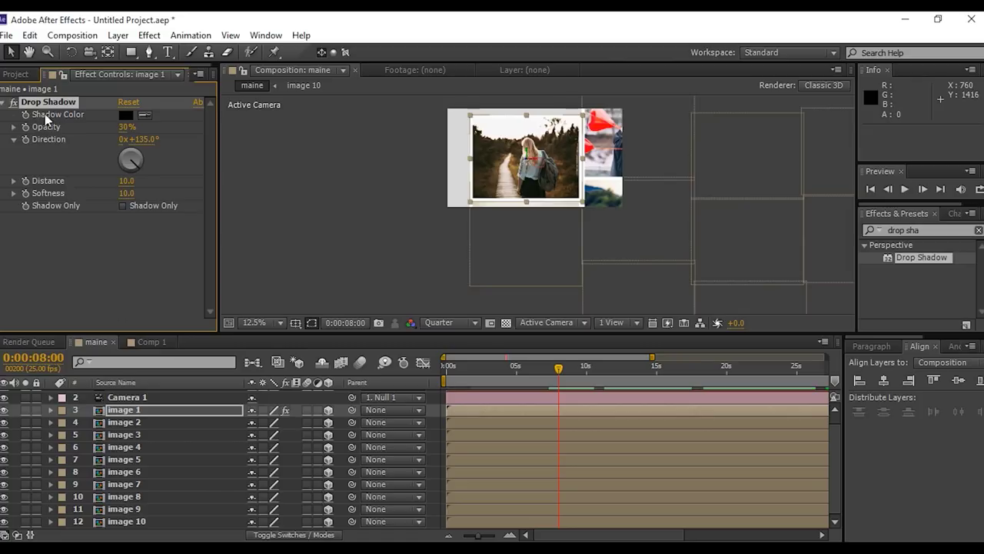
# Paste the 30% drop shadow onto layers image 2 through image 10
pyautogui.click(130, 423)
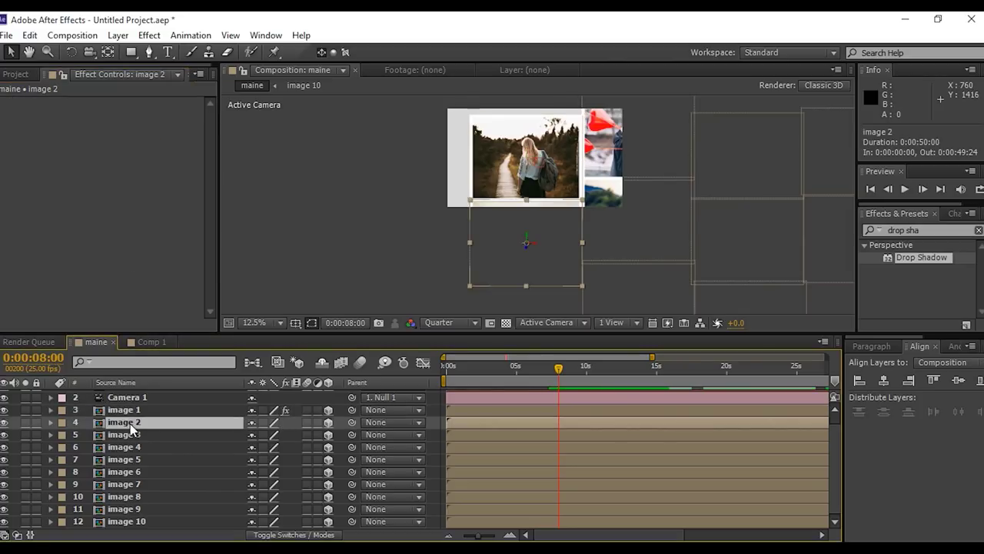
pyautogui.keyDown('shift'); pyautogui.click(139, 523); pyautogui.keyUp('shift')
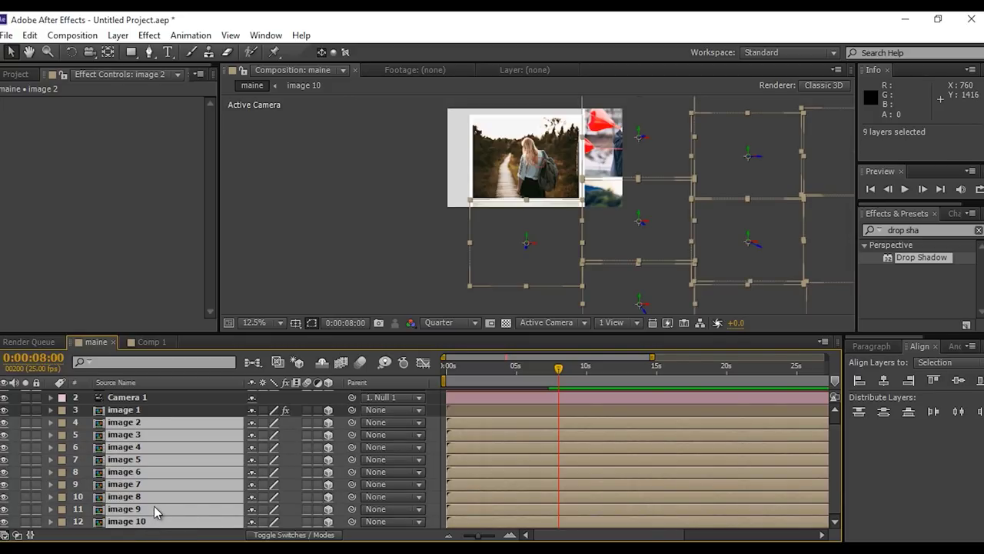
pyautogui.hotkey('ctrl', 'v')
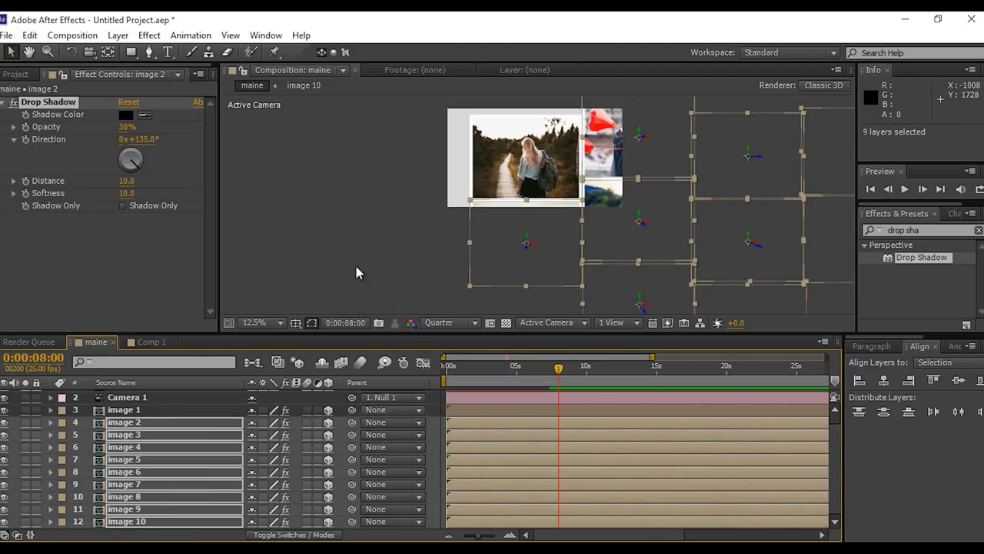
pyautogui.click(595, 211)
# Return the current time to 0:00 in the composition
pyautogui.scroll(2, 596, 197)
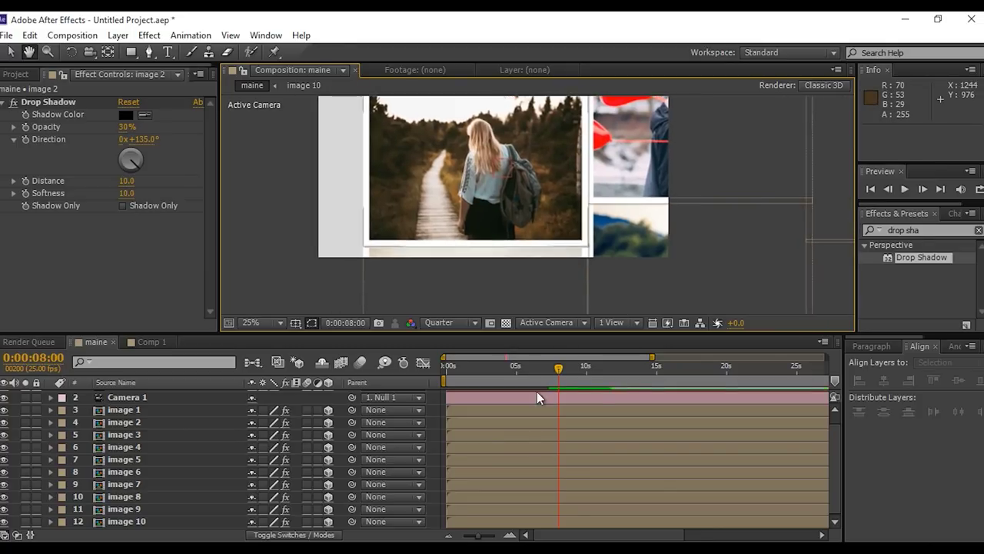
pyautogui.moveTo(558, 373); pyautogui.dragTo(448, 376)
pyautogui.hotkey('ctrl', 'alt', 'shift', 'y')
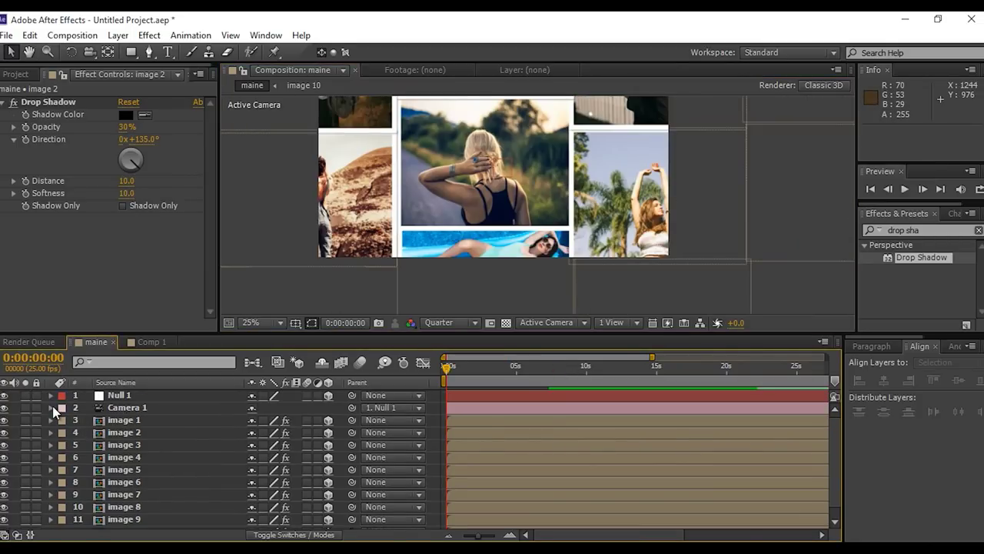
pyautogui.scroll(-2, 461, 193)
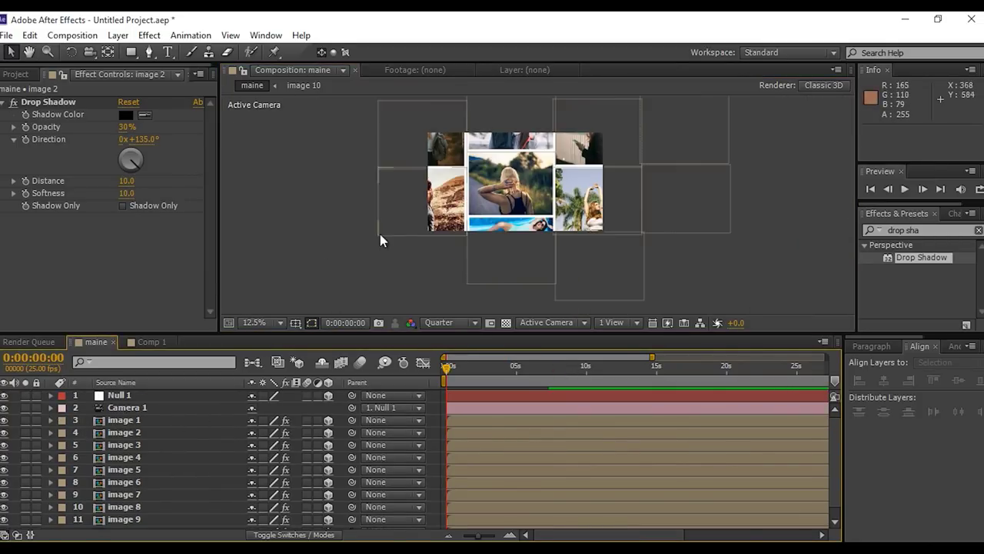
pyautogui.rightClick(324, 217)
# Create a Null 2 object, make it Null 1's parent, and add a Position expression to Null 2
pyautogui.moveTo(359, 225)
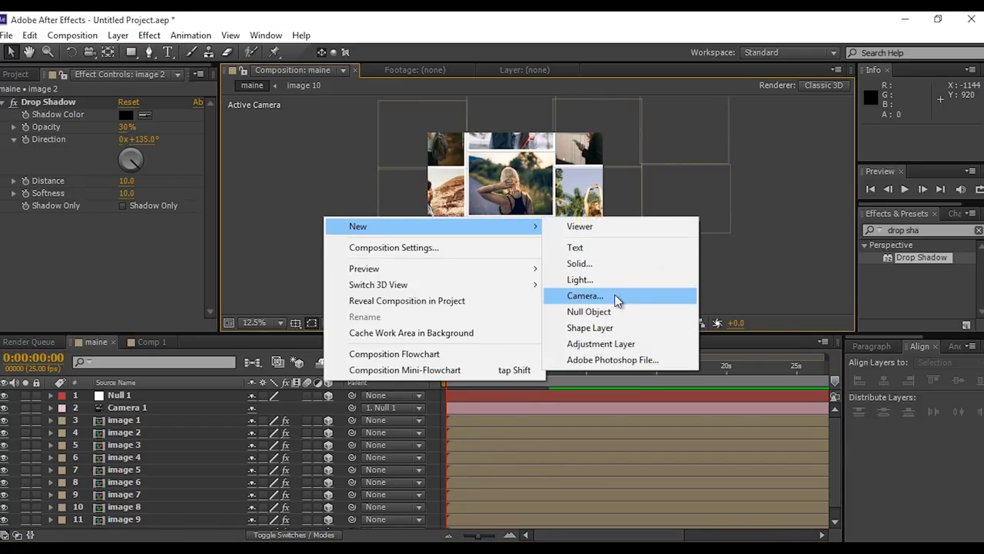
pyautogui.click(583, 312)
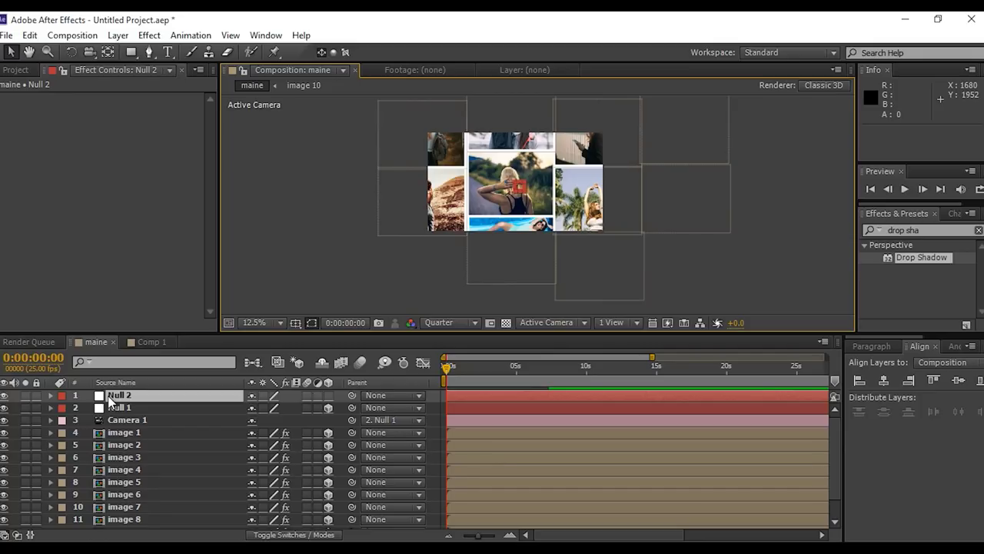
pyautogui.press('p')
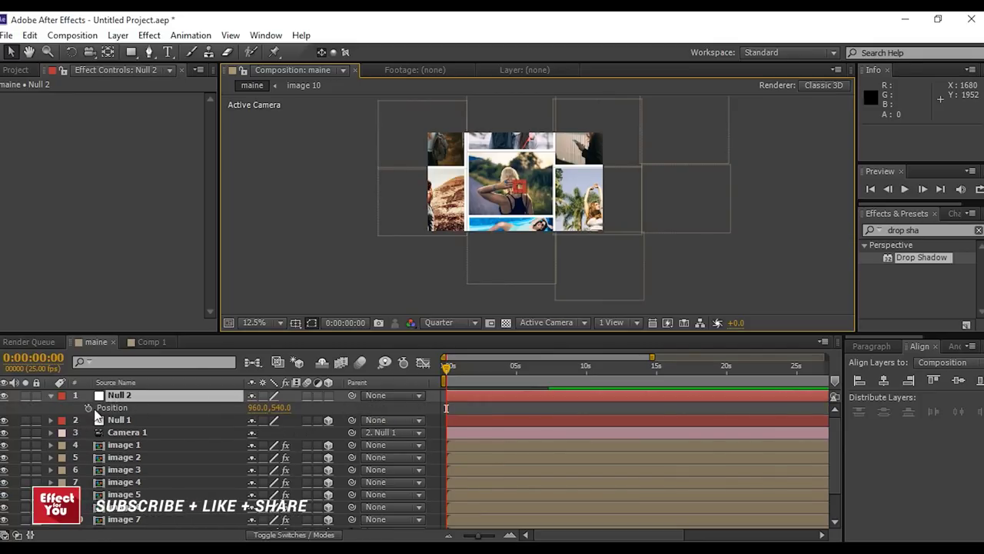
pyautogui.click(138, 421)
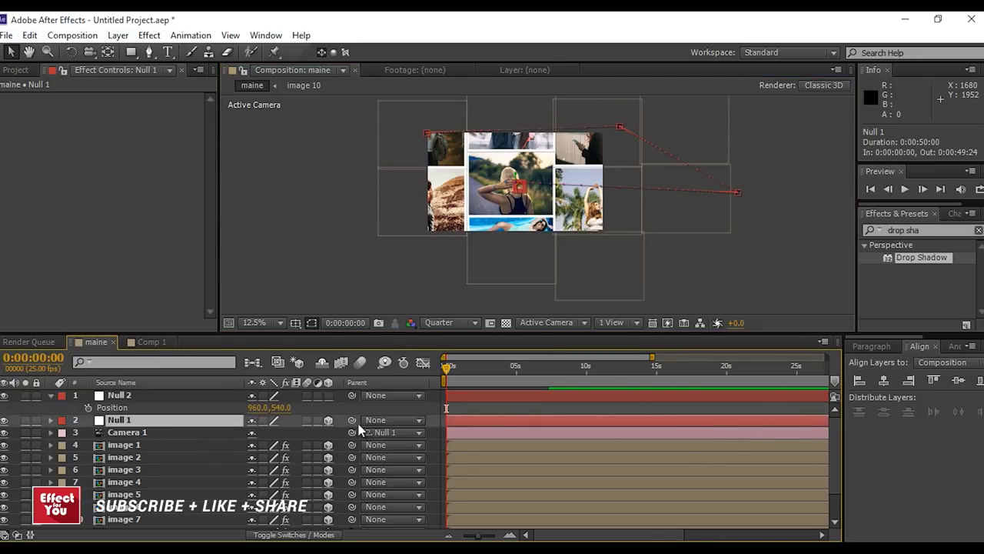
pyautogui.moveTo(352, 425); pyautogui.dragTo(103, 394)
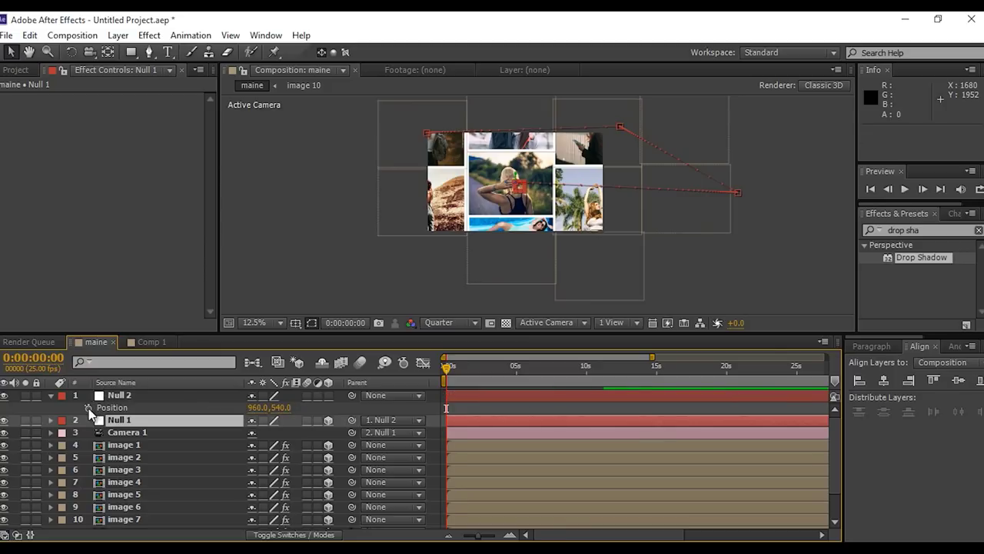
pyautogui.keyDown('alt'); pyautogui.click(89, 413); pyautogui.keyUp('alt')
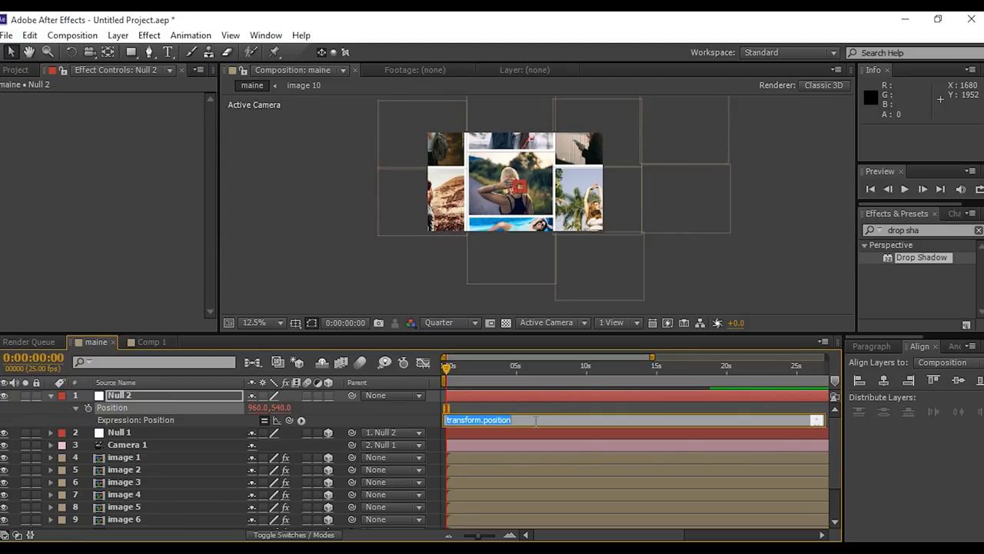
# Give Null 2's Position the expression wiggle(.5,20) and preview the drifting camera at 25%
pyautogui.write('wiggle(.5,20')
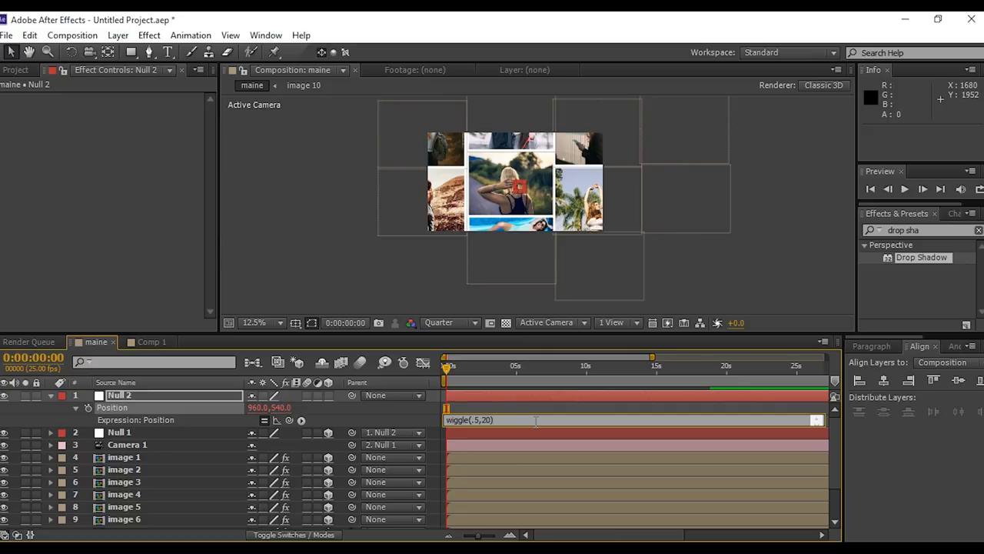
pyautogui.click(333, 264)
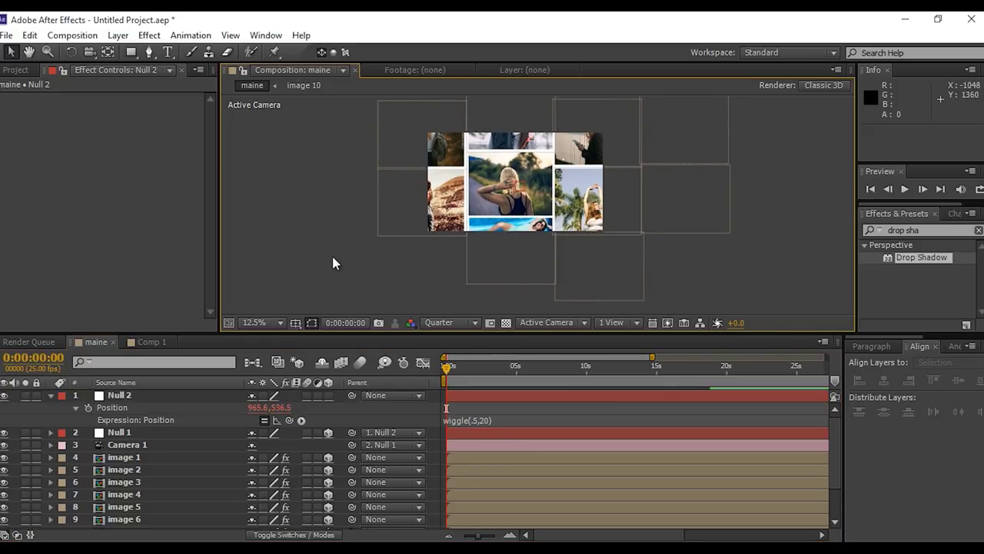
pyautogui.click(51, 396)
pyautogui.press('.')
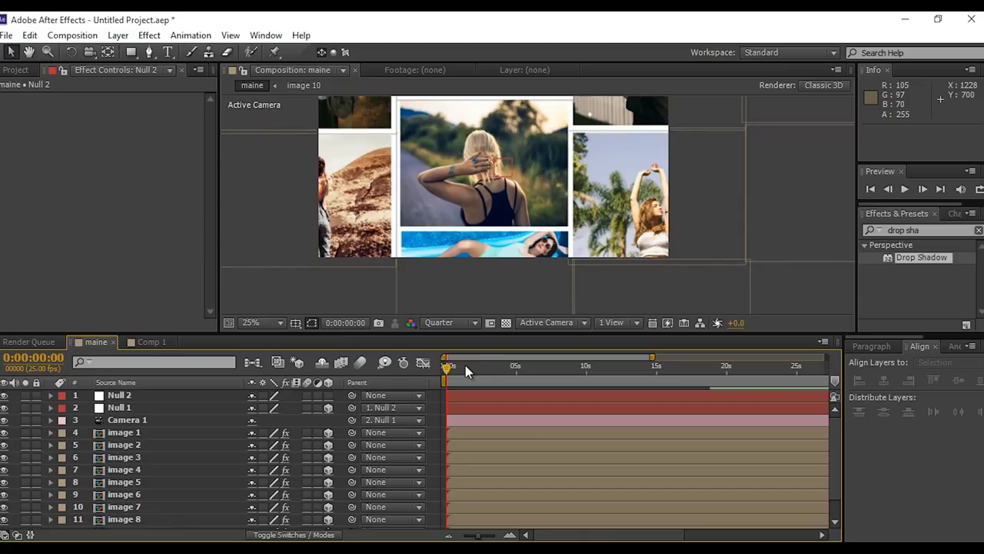
pyautogui.press('KP_0')
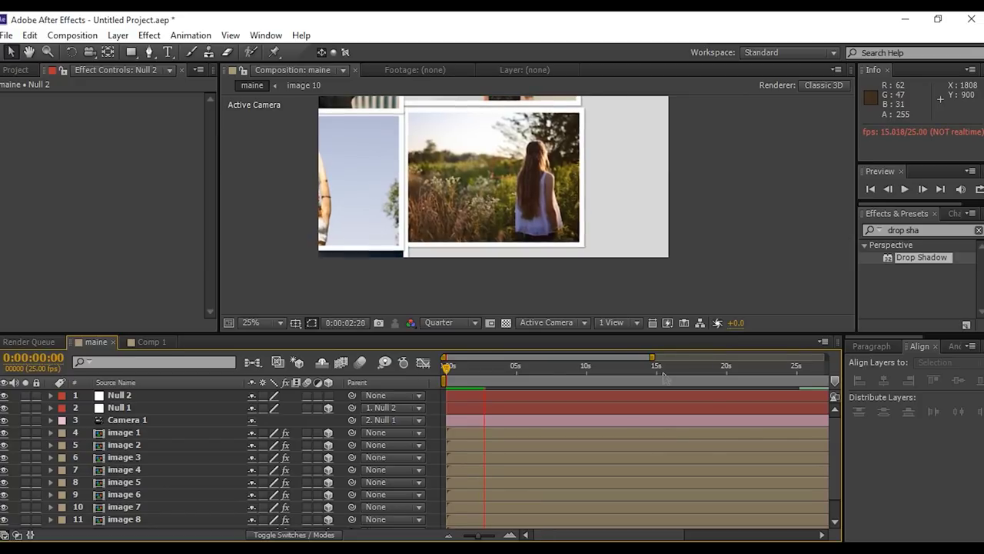
# Select all 13 layers from Null 2 through image 10
pyautogui.scroll(-1, 537, 187)
pyautogui.scroll(-1, 140, 510)
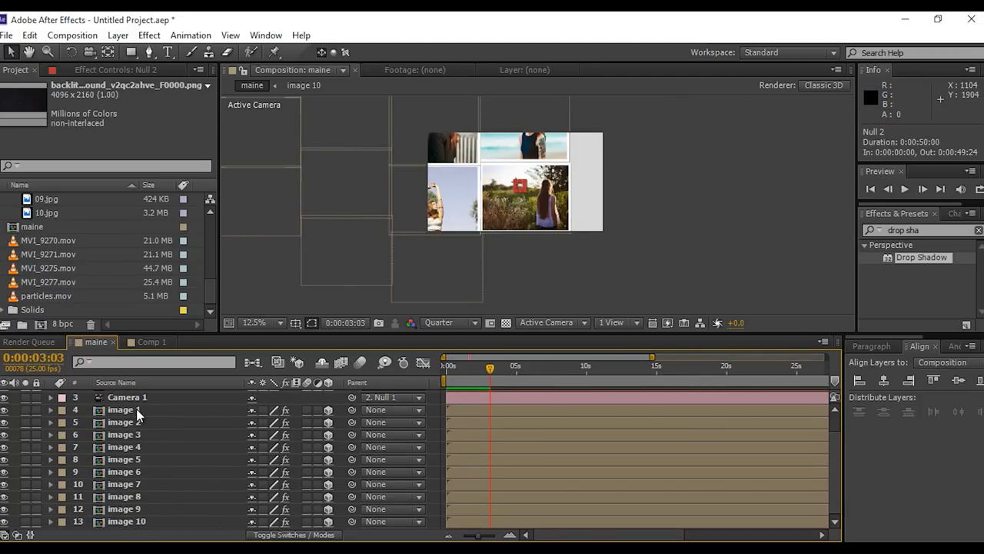
pyautogui.click(137, 412)
pyautogui.click(143, 521)
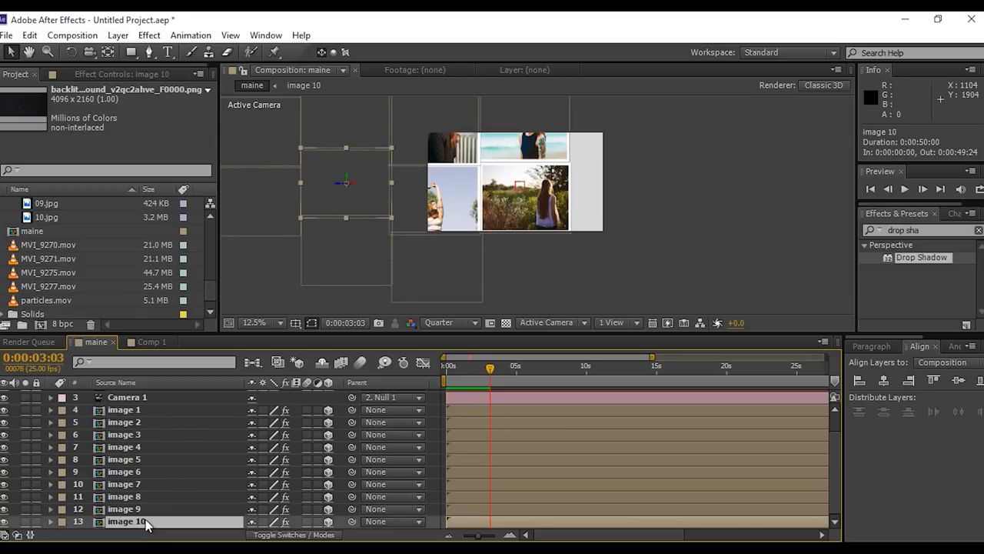
pyautogui.scroll(1, 145, 523)
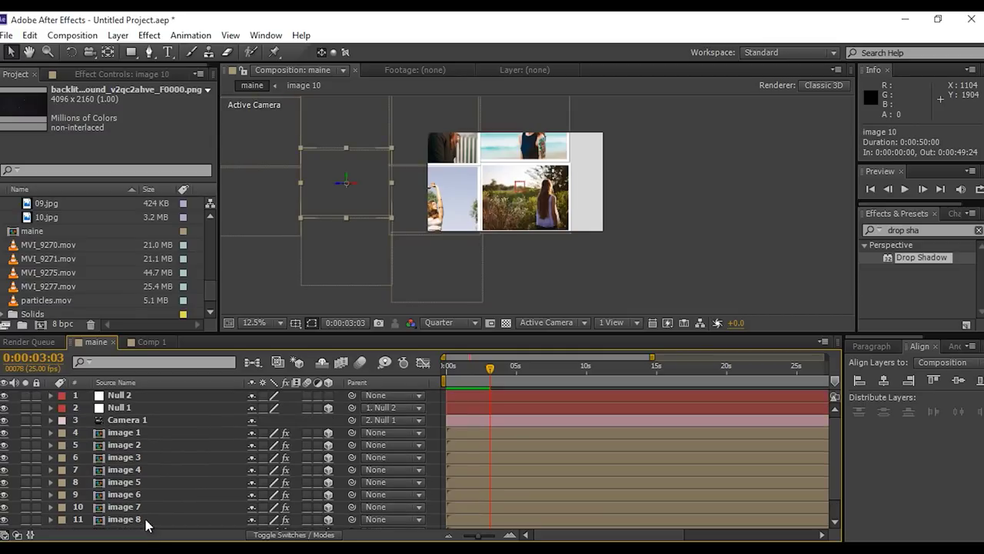
pyautogui.keyDown('shift'); pyautogui.click(133, 393); pyautogui.keyUp('shift')
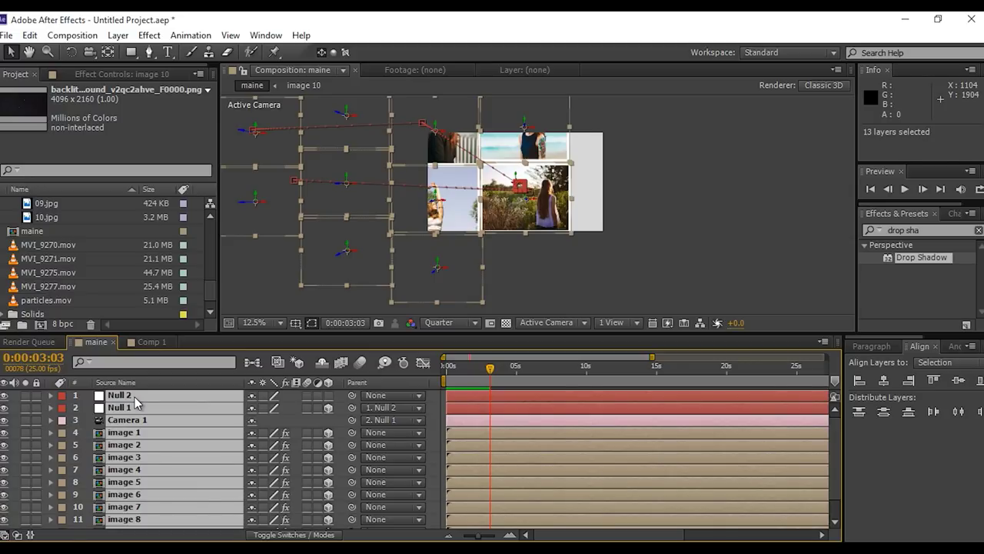
# Pre-compose the layers into 'all images' and place the backlit dust PNG above it
pyautogui.rightClick(134, 397)
pyautogui.click(193, 451)
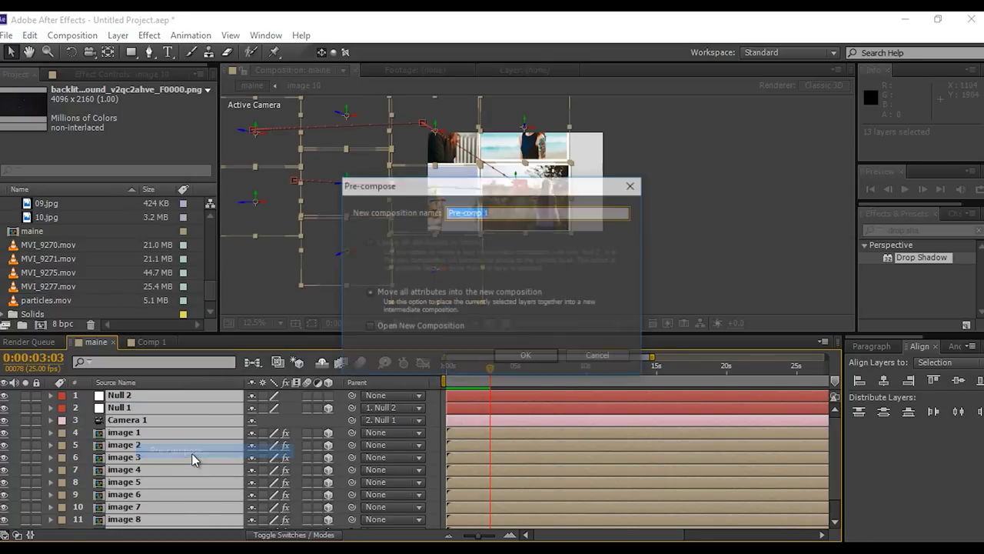
pyautogui.write('all images')
pyautogui.press('Return')
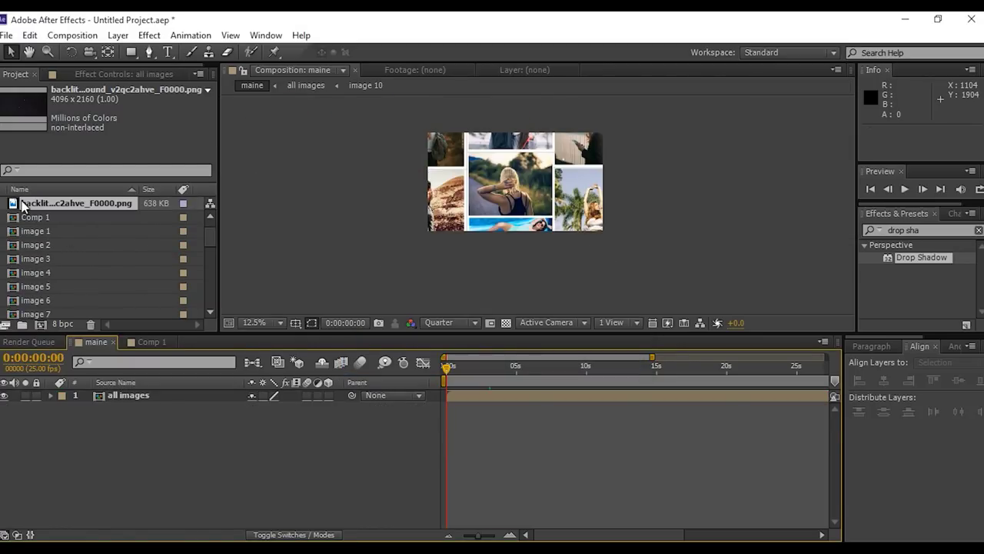
pyautogui.moveTo(12, 206); pyautogui.dragTo(124, 396)
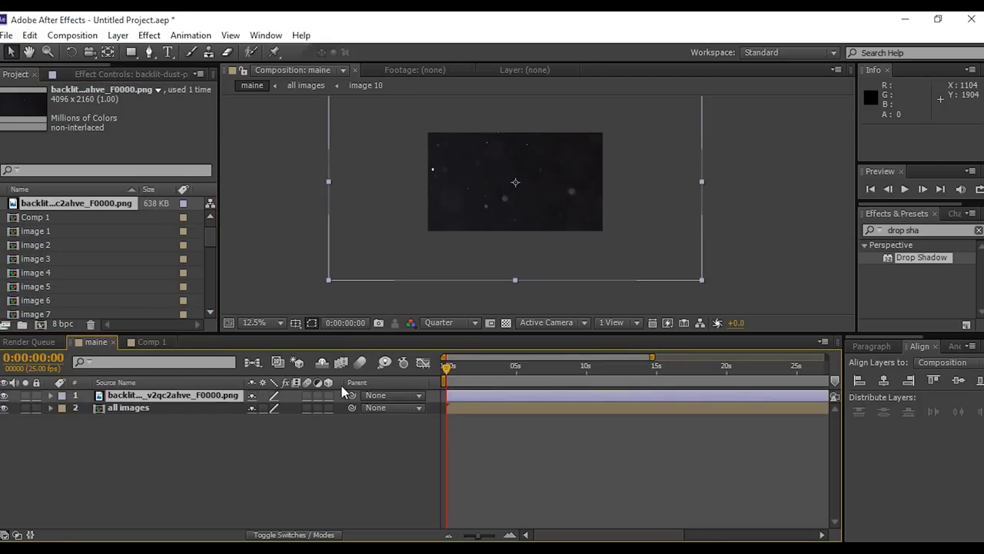
# Set the backlit dust layer's blending mode to Screen
pyautogui.click(304, 534)
pyautogui.click(294, 396)
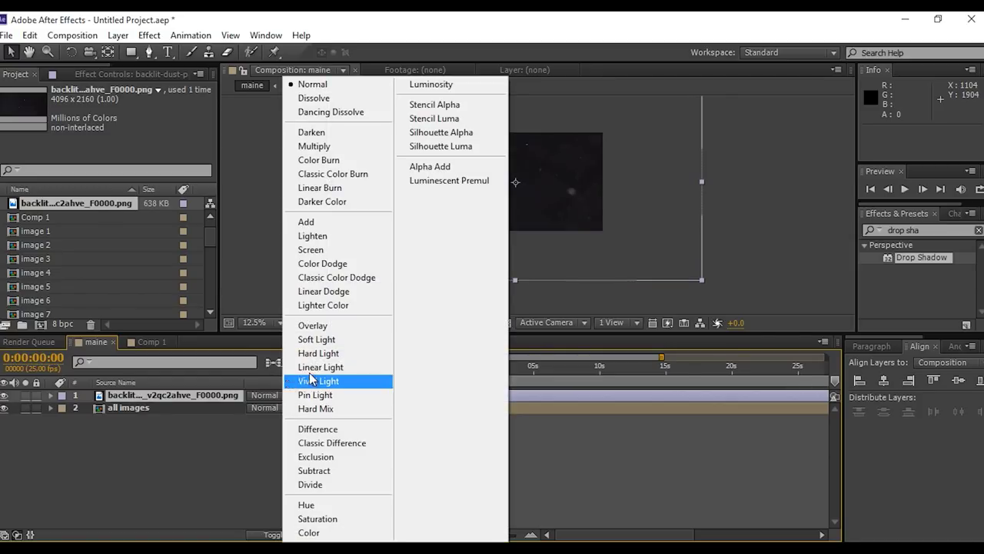
pyautogui.click(311, 251)
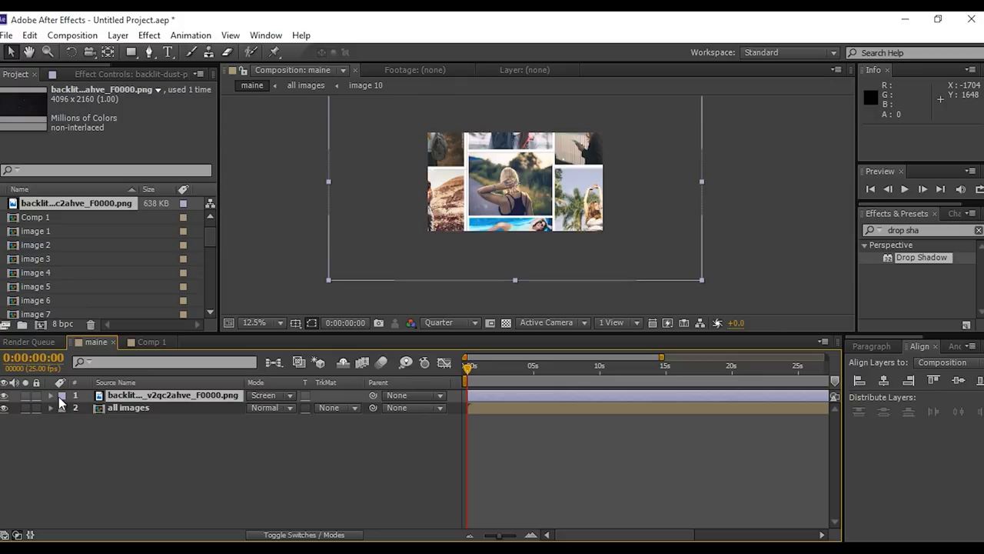
# Add a wiggle(.5,20) expression to the dust layer's Position
pyautogui.press('p')
pyautogui.keyDown('alt'); pyautogui.click(88, 408); pyautogui.keyUp('alt')
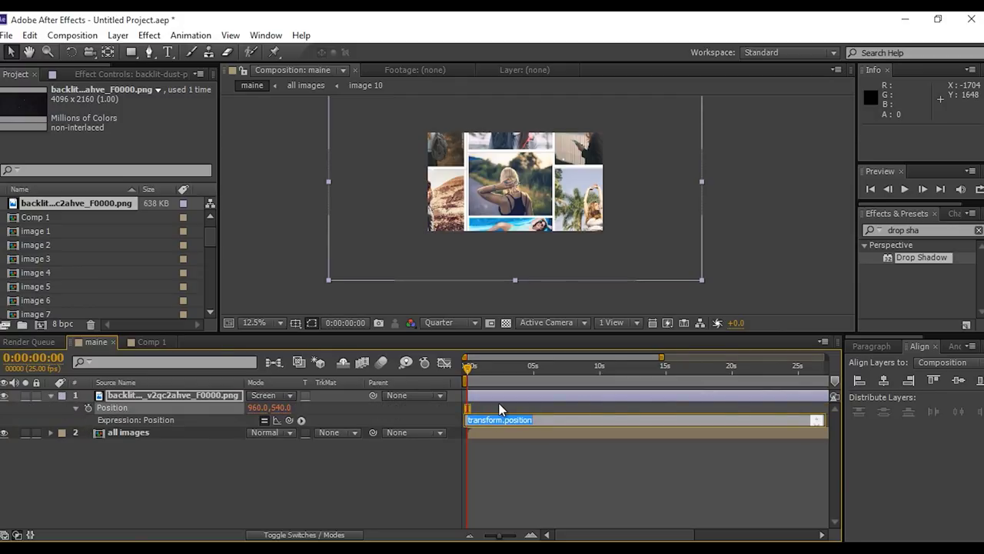
pyautogui.write('wiggle(.5,20)')
pyautogui.click(499, 409)
pyautogui.scroll(-4, 46, 231)
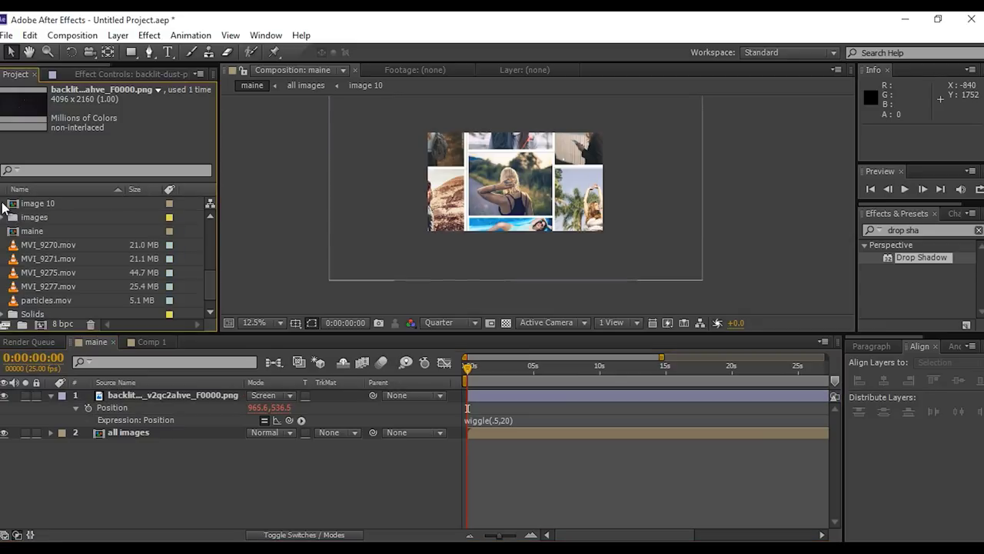
# Add particles.mov to the top of the main comp in Screen mode
pyautogui.click(63, 246)
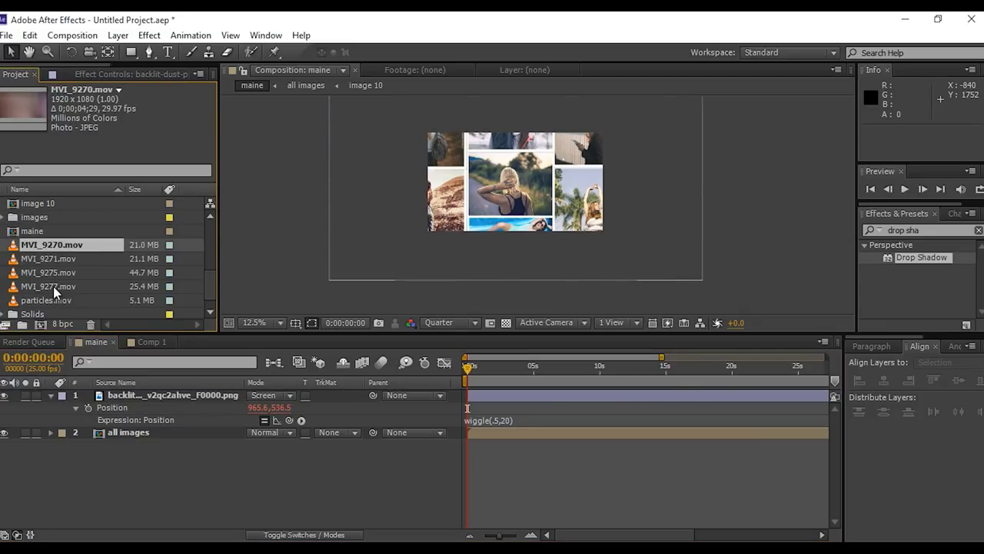
pyautogui.moveTo(48, 300); pyautogui.dragTo(126, 392)
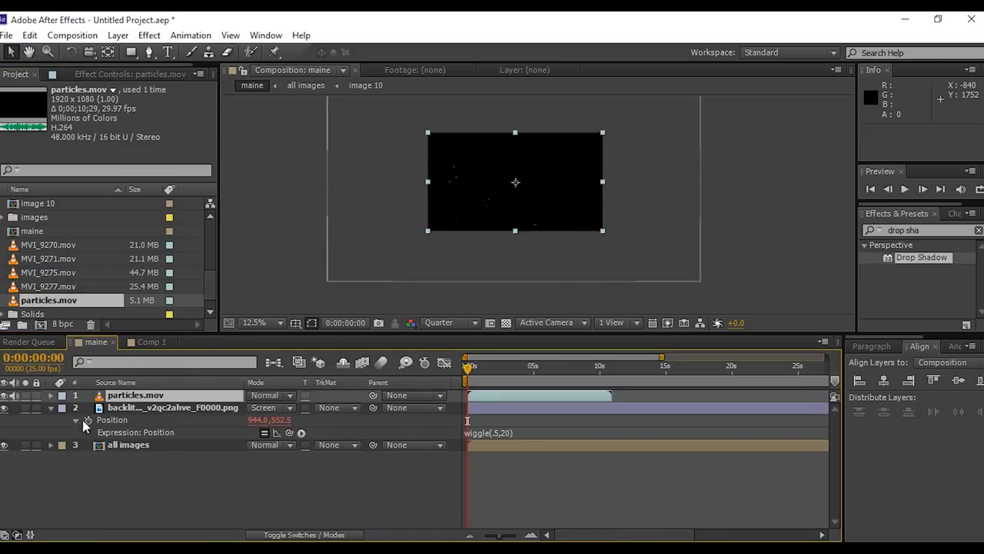
pyautogui.click(50, 408)
pyautogui.click(269, 396)
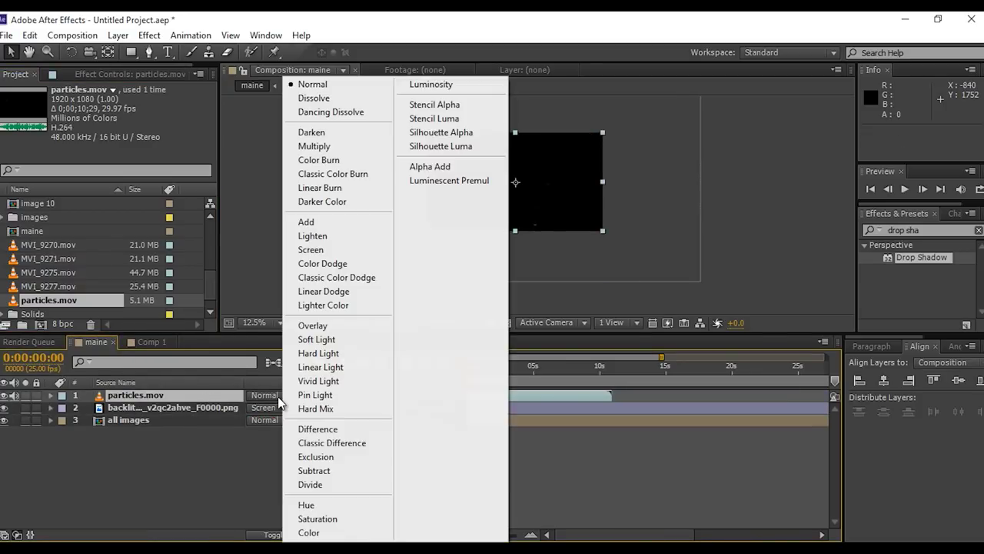
pyautogui.click(315, 251)
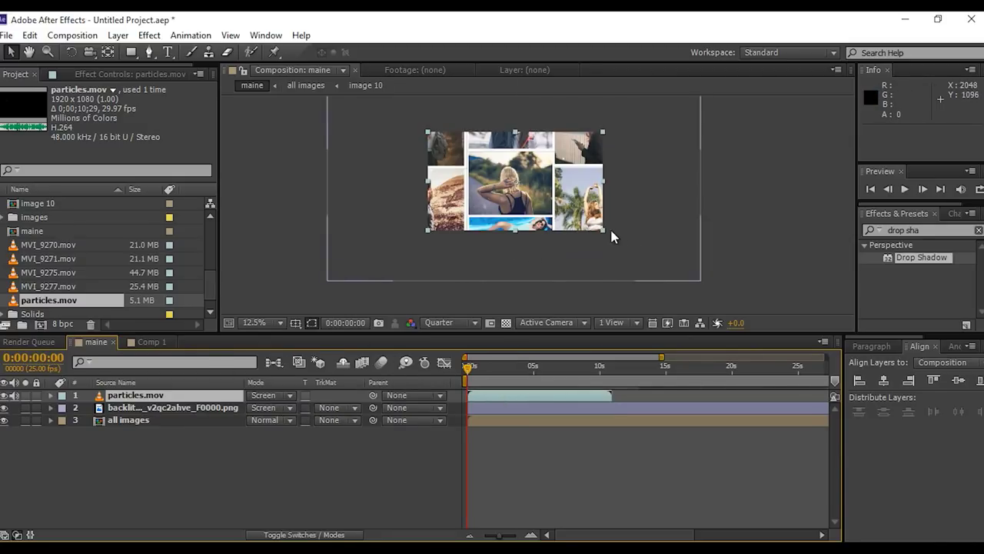
# Scale the particles layer to 208% and move it up-right to 1496, 292
pyautogui.moveTo(604, 230); pyautogui.dragTo(683, 281)
pyautogui.moveTo(523, 250); pyautogui.dragTo(574, 231)
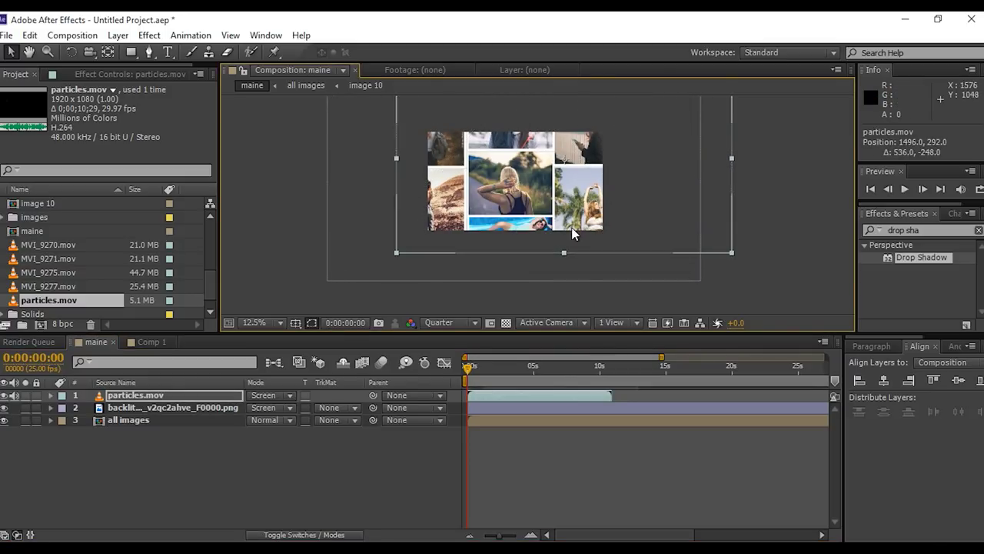
pyautogui.scroll(1, 548, 197)
pyautogui.scroll(-1, 533, 244)
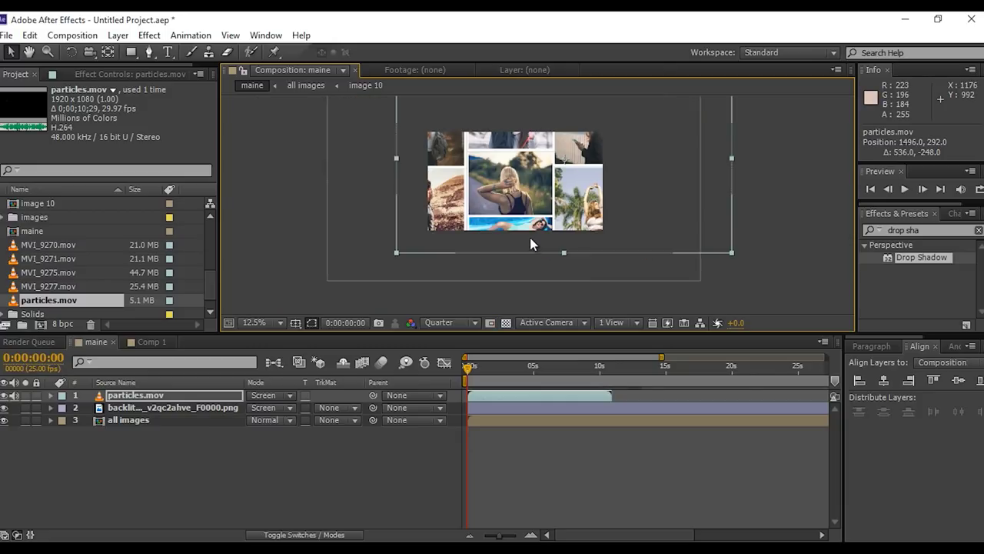
pyautogui.click(224, 454)
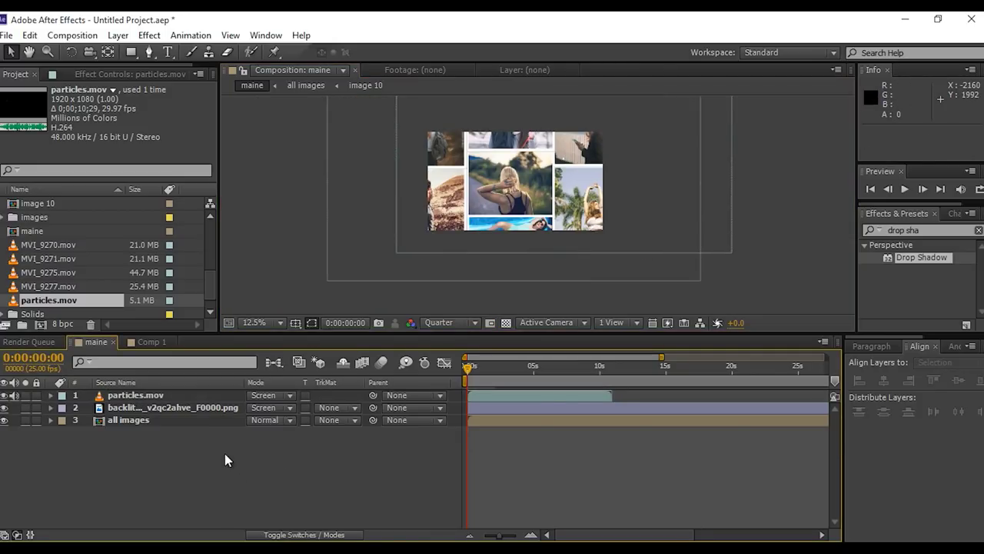
# Add light-leak clips MVI_9270 through MVI_9277 above particles.mov in Soft Light mode
pyautogui.click(40, 244)
pyautogui.keyDown('shift'); pyautogui.click(44, 287); pyautogui.keyUp('shift')
pyautogui.moveTo(44, 286); pyautogui.dragTo(107, 396)
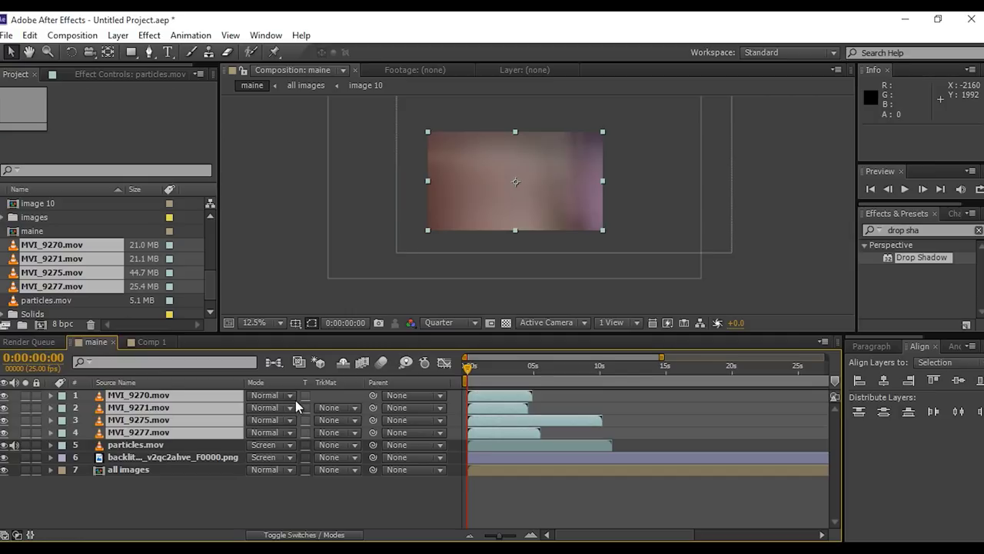
pyautogui.click(295, 400)
pyautogui.click(322, 341)
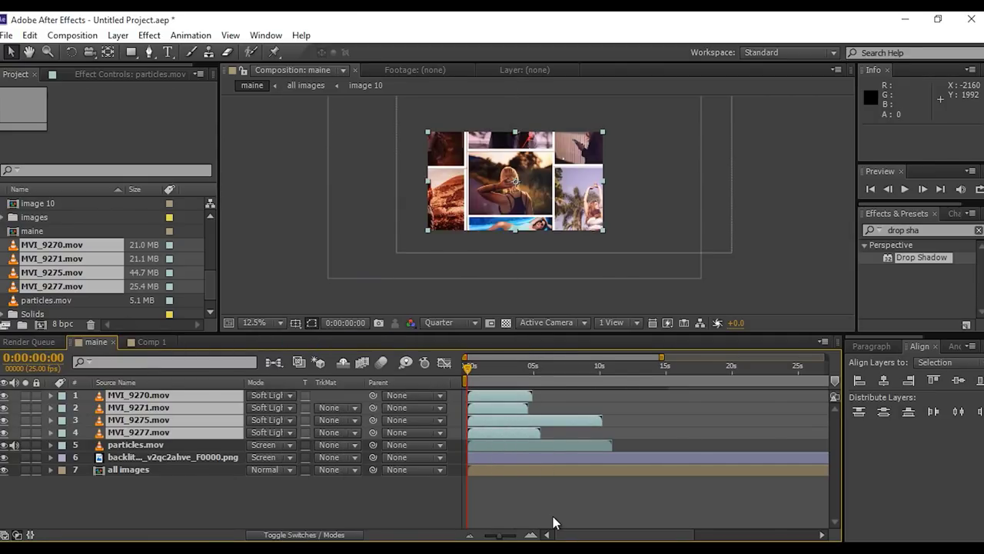
# Stagger the four light-leak clips in time, ending MVI_9271 at 10:14 and MVI_9270 near 10 seconds
pyautogui.click(564, 401)
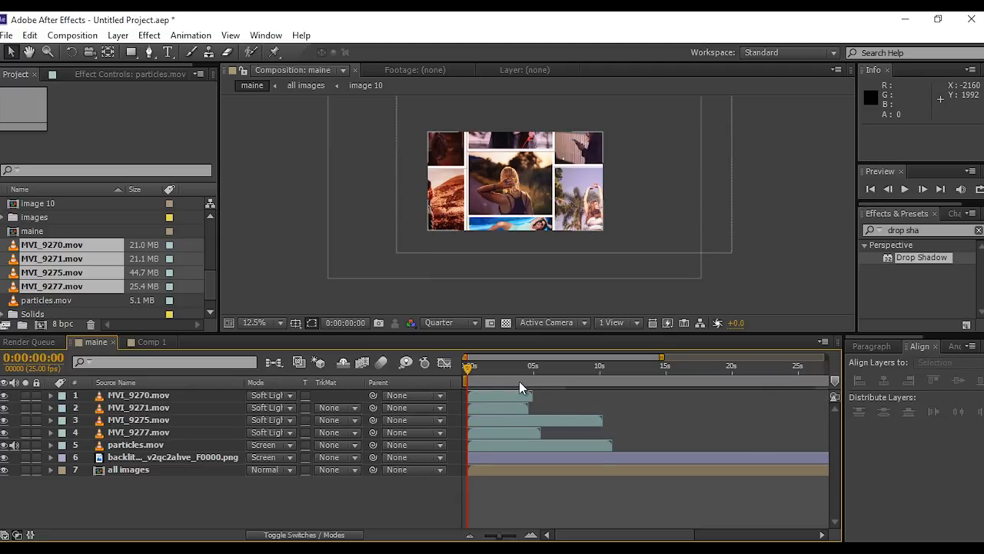
pyautogui.moveTo(468, 366); pyautogui.dragTo(609, 385)
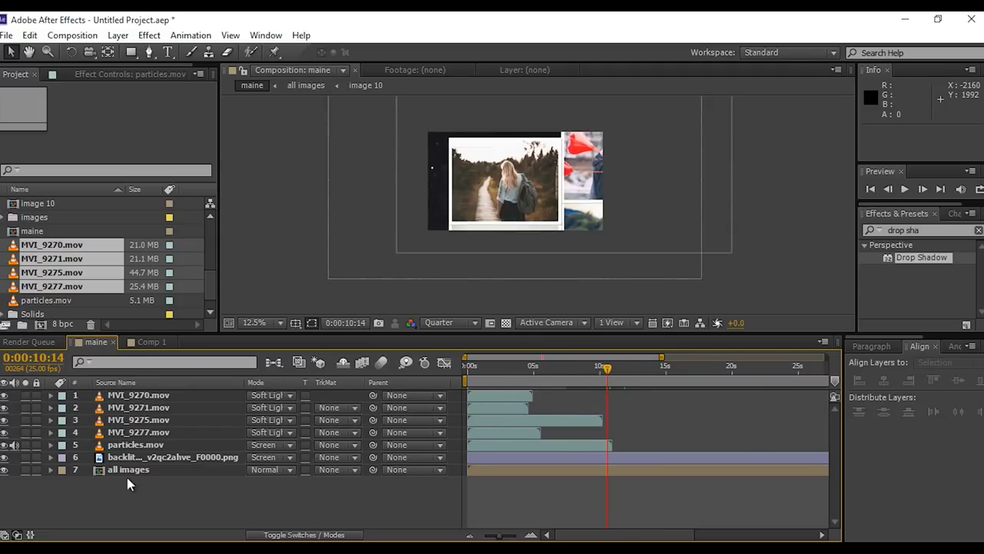
pyautogui.moveTo(541, 432); pyautogui.dragTo(508, 432)
pyautogui.moveTo(601, 420); pyautogui.dragTo(528, 420)
pyautogui.moveTo(523, 408); pyautogui.dragTo(602, 413)
pyautogui.moveTo(500, 396); pyautogui.dragTo(577, 396)
pyautogui.click(556, 409)
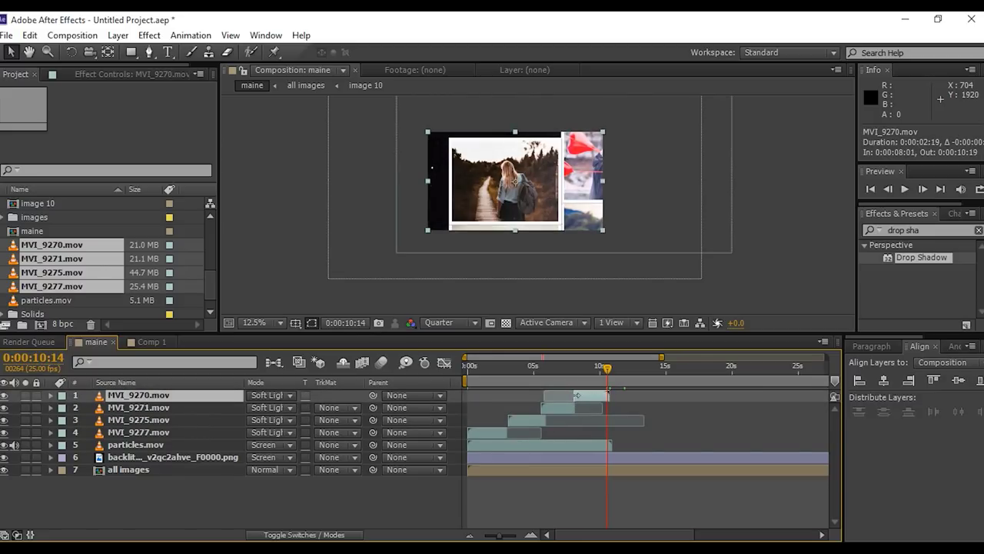
pyautogui.moveTo(513, 418); pyautogui.dragTo(507, 419)
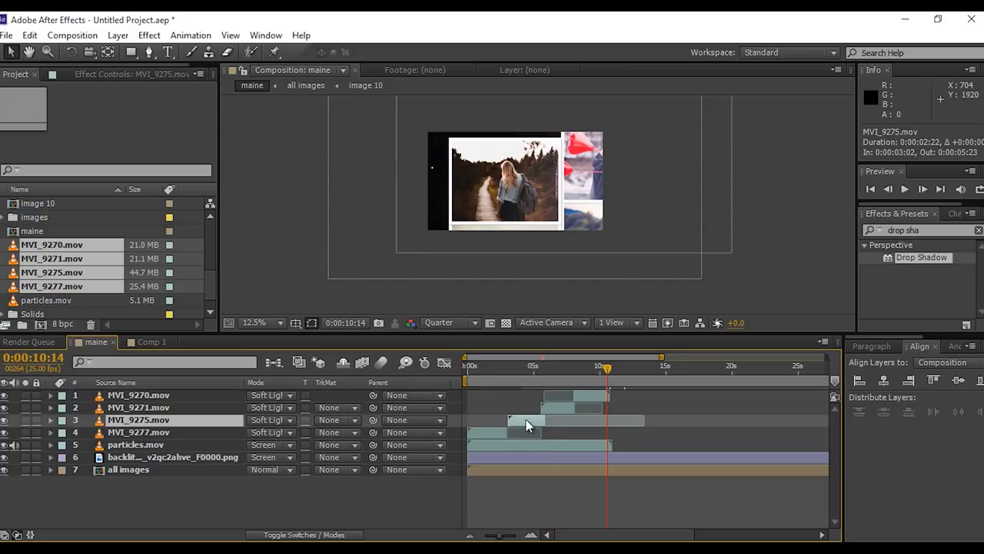
# Create a pale E0DDDD 1920×1080 solid and place it below all images
pyautogui.rightClick(221, 482)
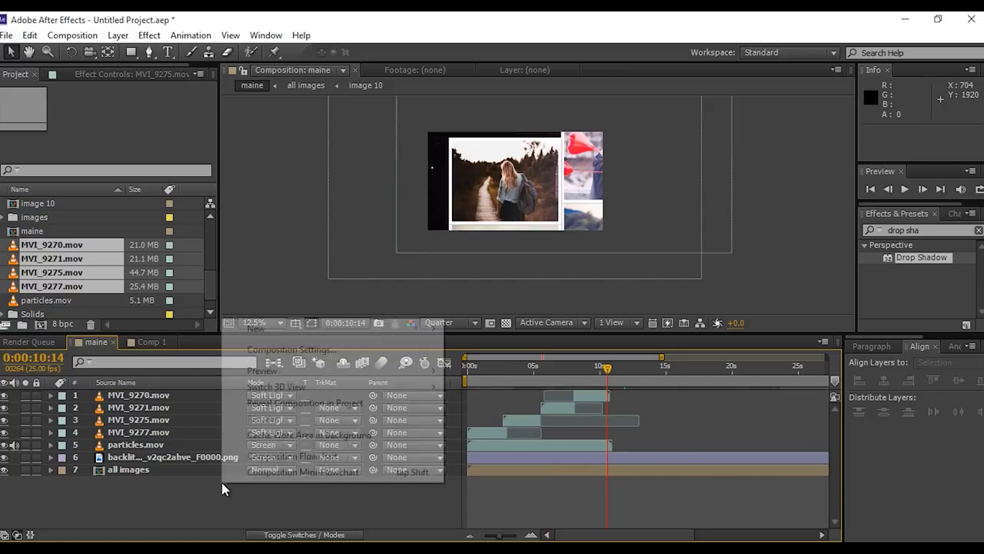
pyautogui.moveTo(285, 327)
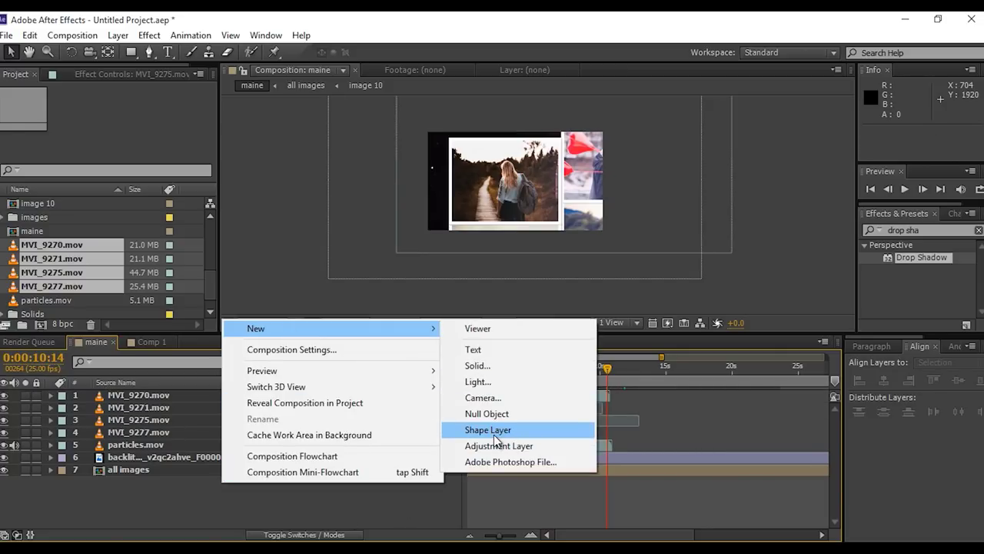
pyautogui.click(492, 366)
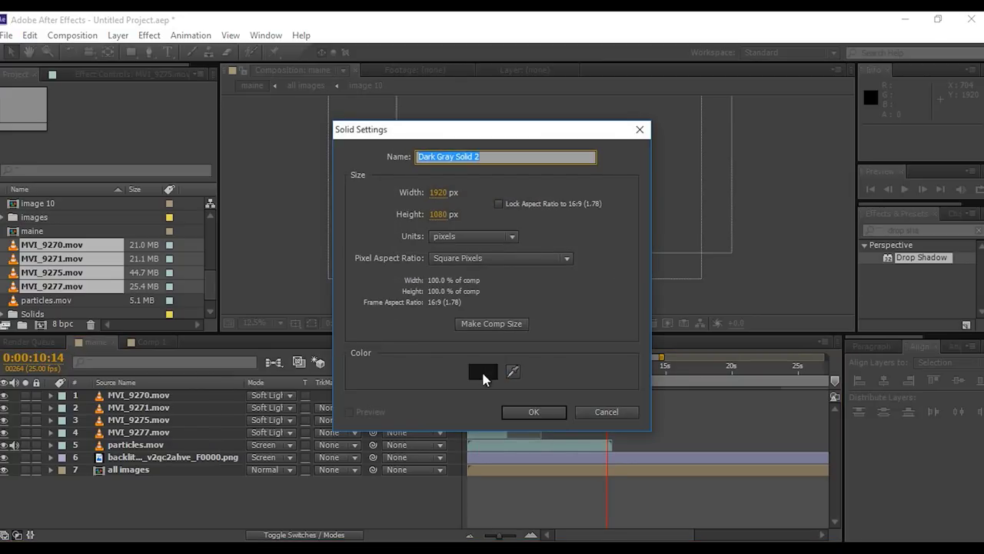
pyautogui.click(482, 371)
pyautogui.moveTo(210, 270); pyautogui.dragTo(156, 261)
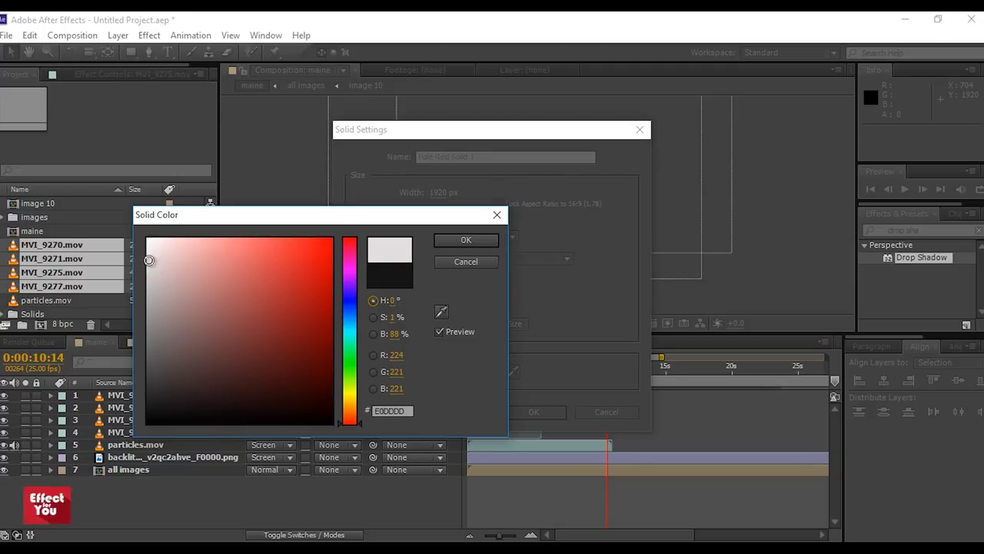
pyautogui.click(473, 245)
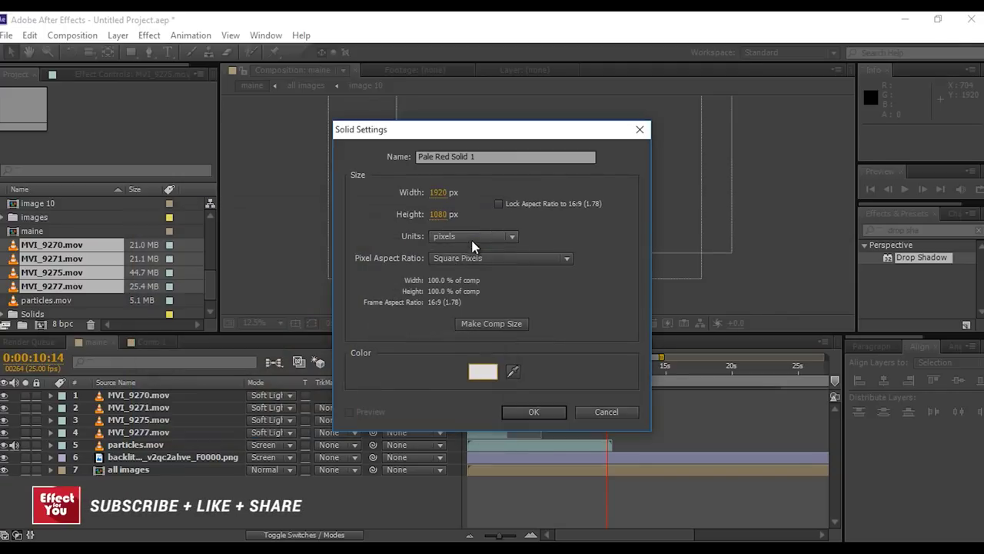
pyautogui.click(534, 413)
pyautogui.moveTo(133, 396); pyautogui.dragTo(127, 494)
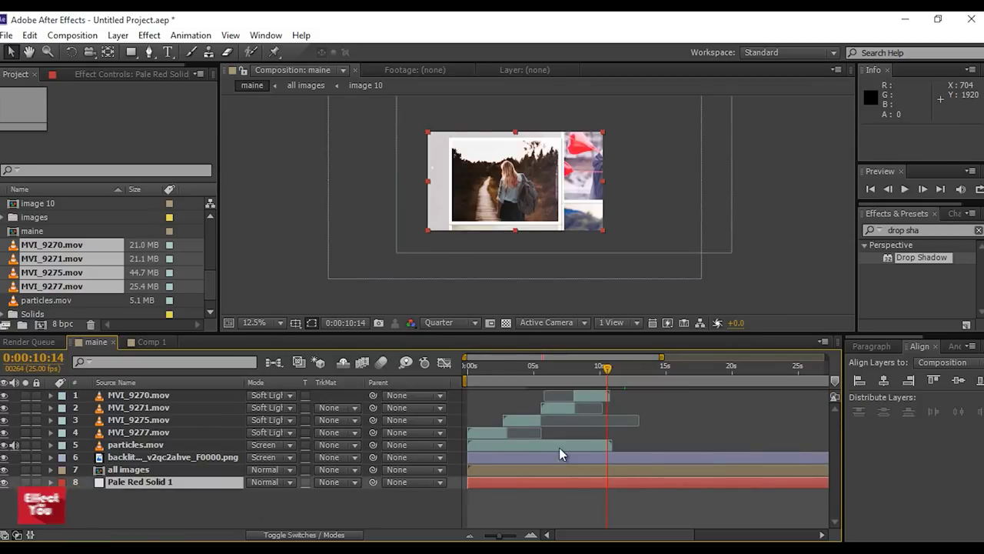